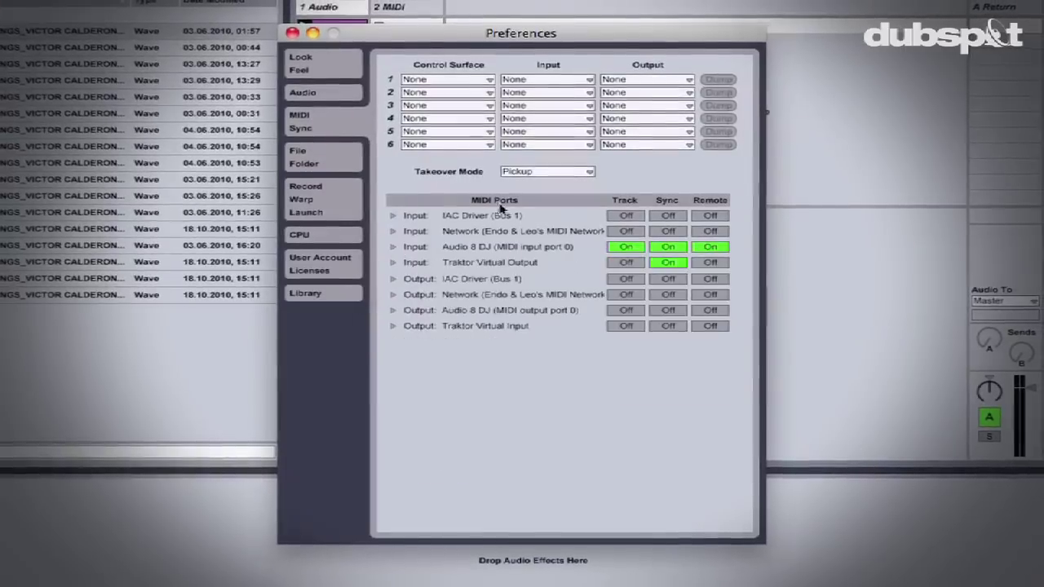
Enable Track and Remote for the Traktor Virtual Output MIDI input port, and switch to Traktor
{"action": "left_click", "coordinate": [625, 262]}
{"action": "left_click", "coordinate": [681, 263]}
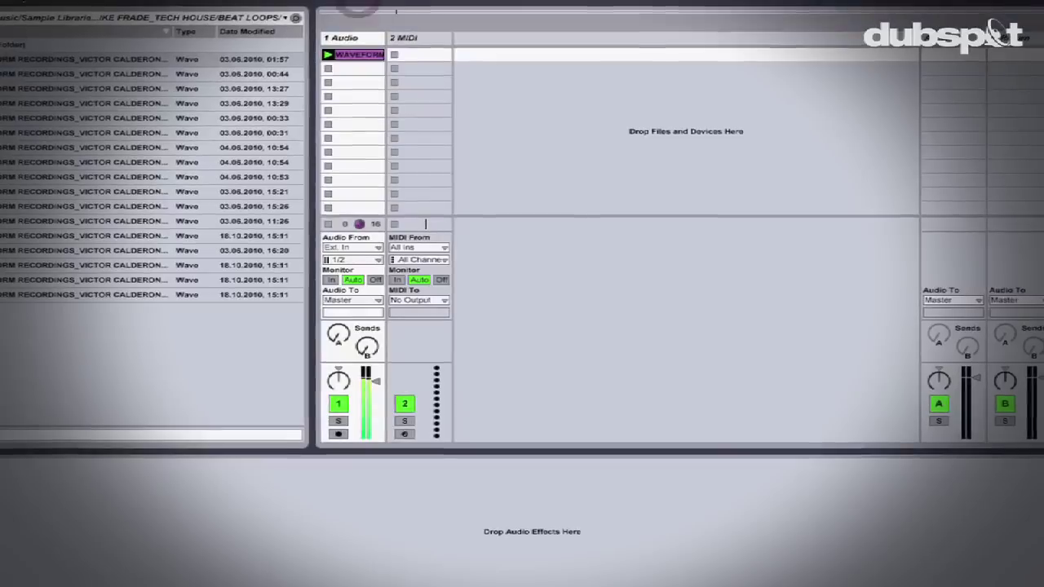
{"action": "key", "text": "super+Tab"}
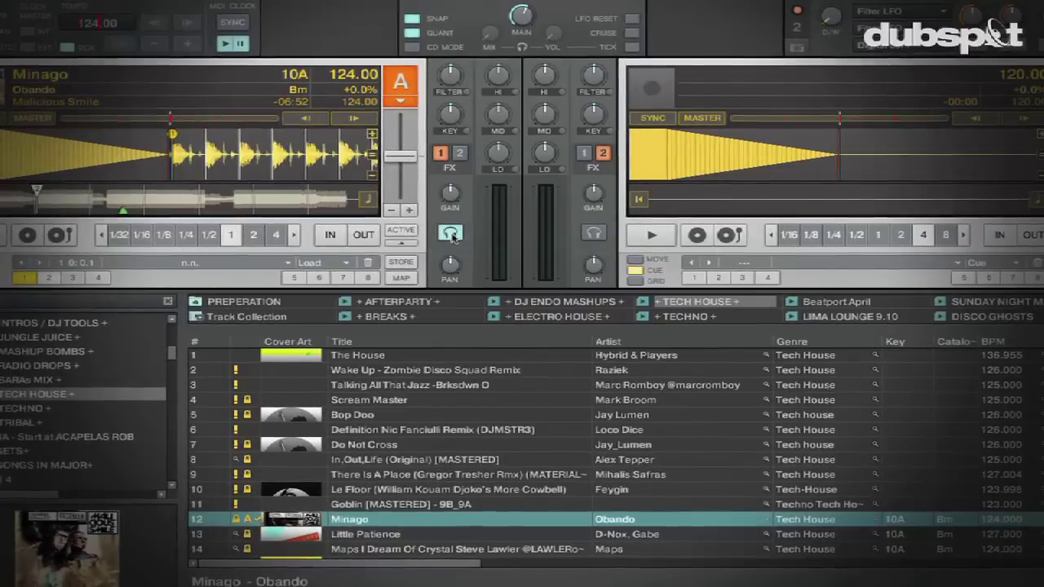
Switch back to Ableton Live and set the MIDI clock sync delay of the Traktor Virtual Output input to -17
{"action": "key", "text": "super+Tab"}
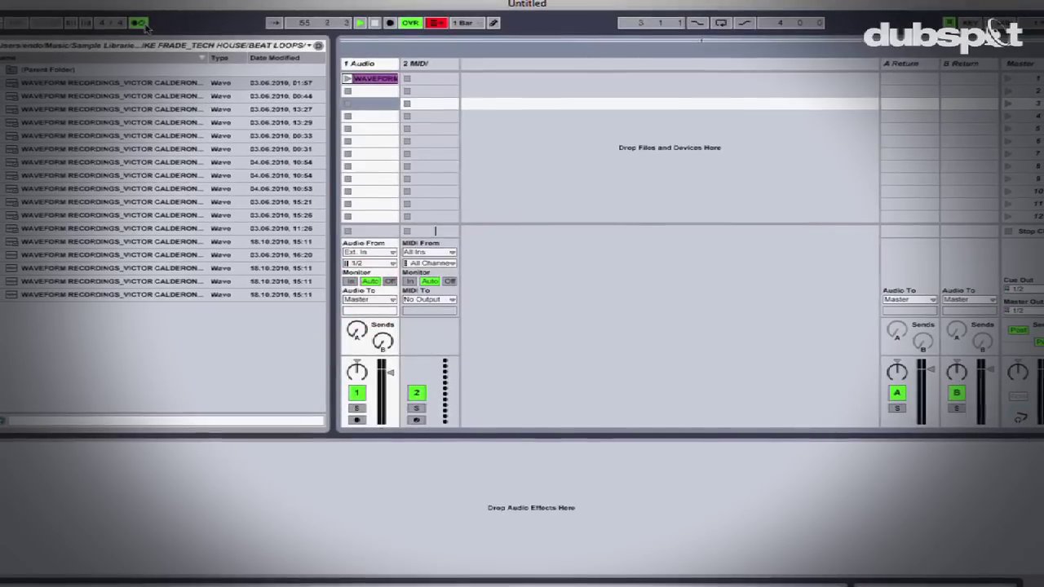
{"action": "key", "text": "super+comma"}
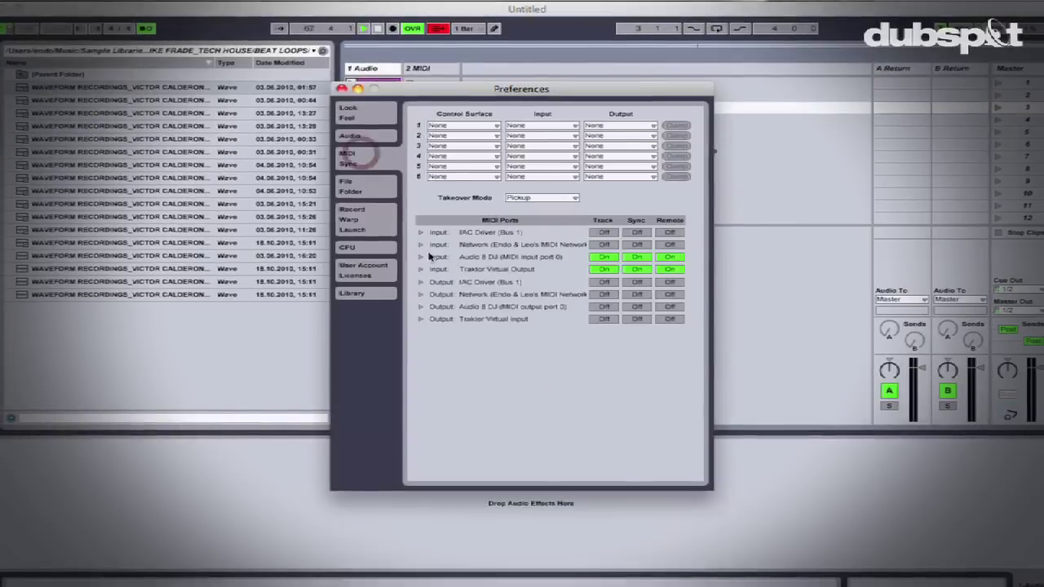
{"action": "left_click", "coordinate": [419, 269]}
{"action": "left_click", "coordinate": [623, 283]}
{"action": "type", "text": "-17"}
{"action": "key", "text": "Return"}
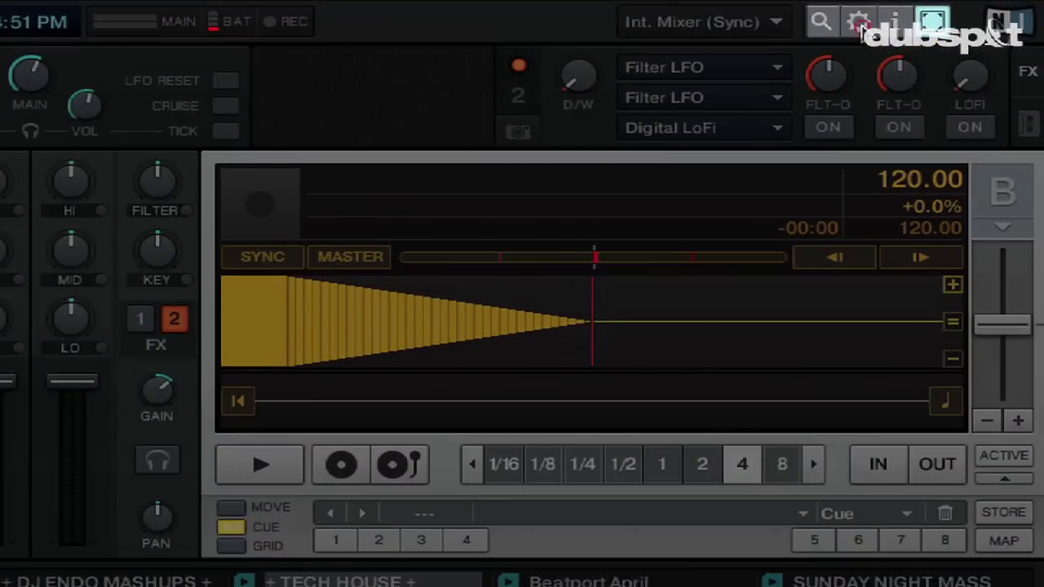
Open Traktor's preferences and examine the MIDI Clock settings, including clock sending and its offset
{"action": "left_click", "coordinate": [861, 24]}
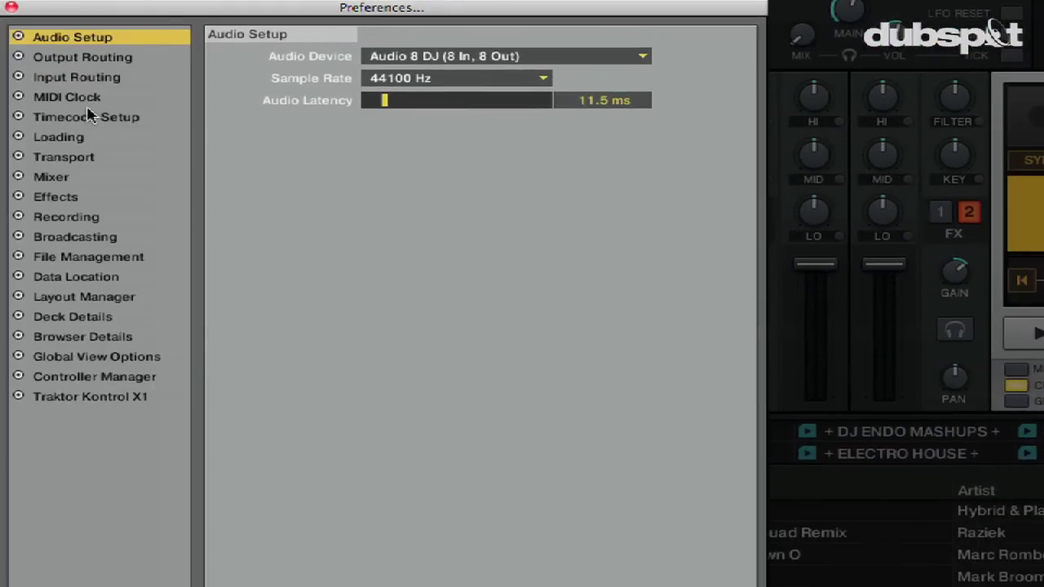
{"action": "left_click", "coordinate": [86, 100]}
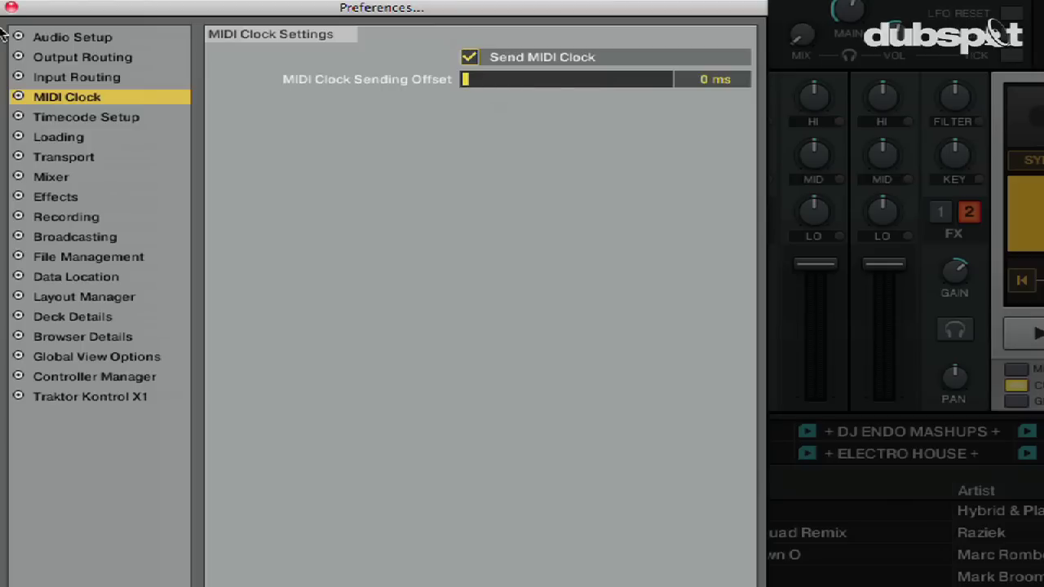
Check the audio device in Audio Setup and set the mixing mode in Output Routing to External
{"action": "left_click", "coordinate": [59, 39]}
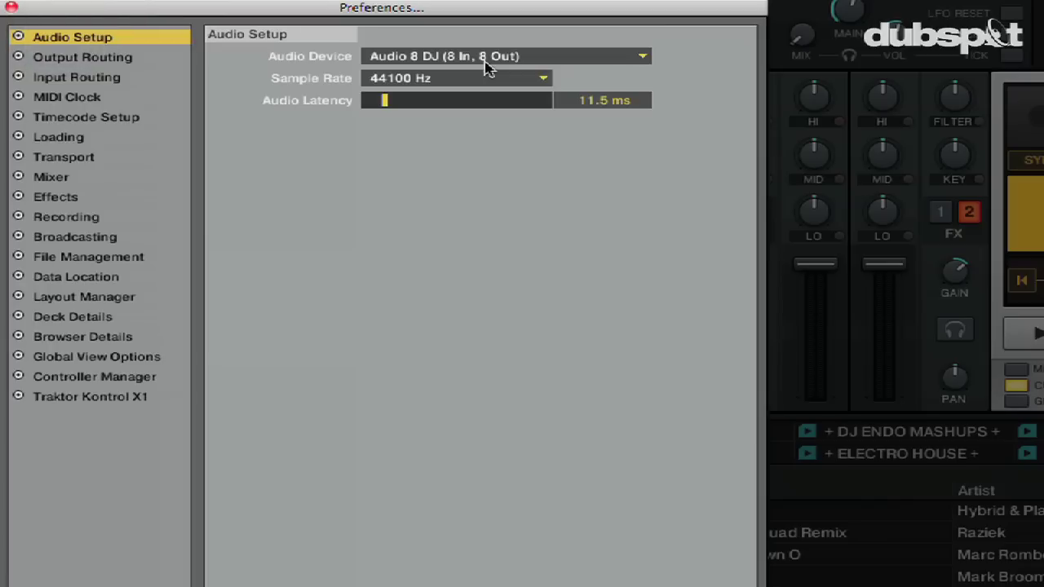
{"action": "left_click", "coordinate": [159, 59]}
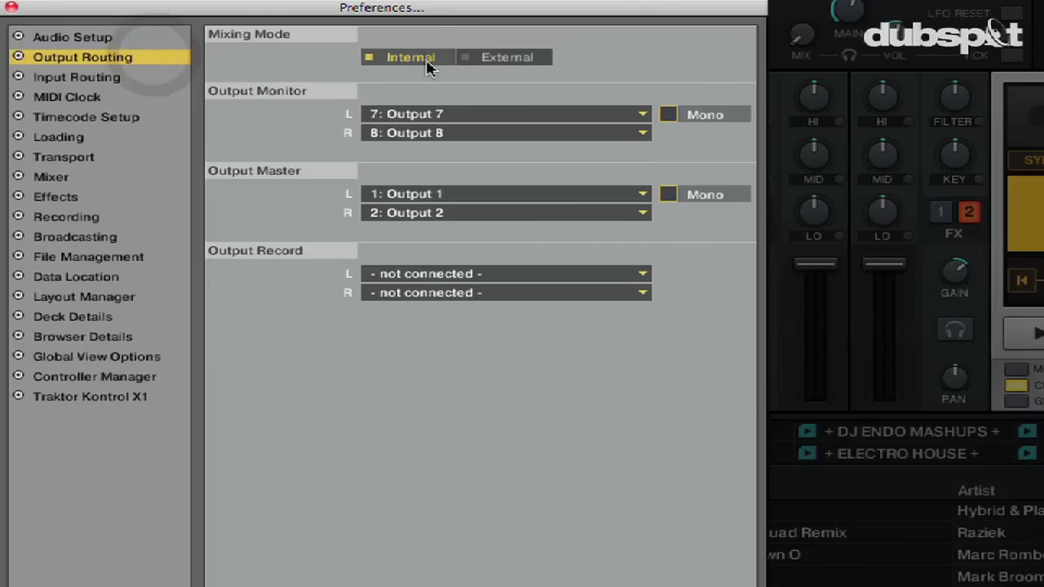
{"action": "left_click", "coordinate": [490, 64]}
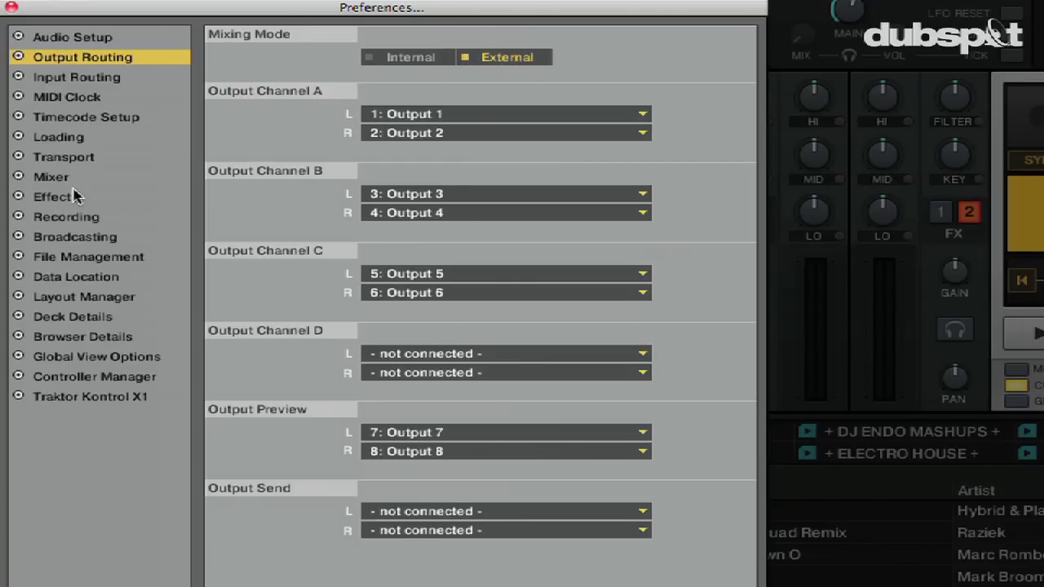
Examine the Show Global Section option in the Layout Manager preferences, and close the preferences
{"action": "left_click", "coordinate": [75, 297]}
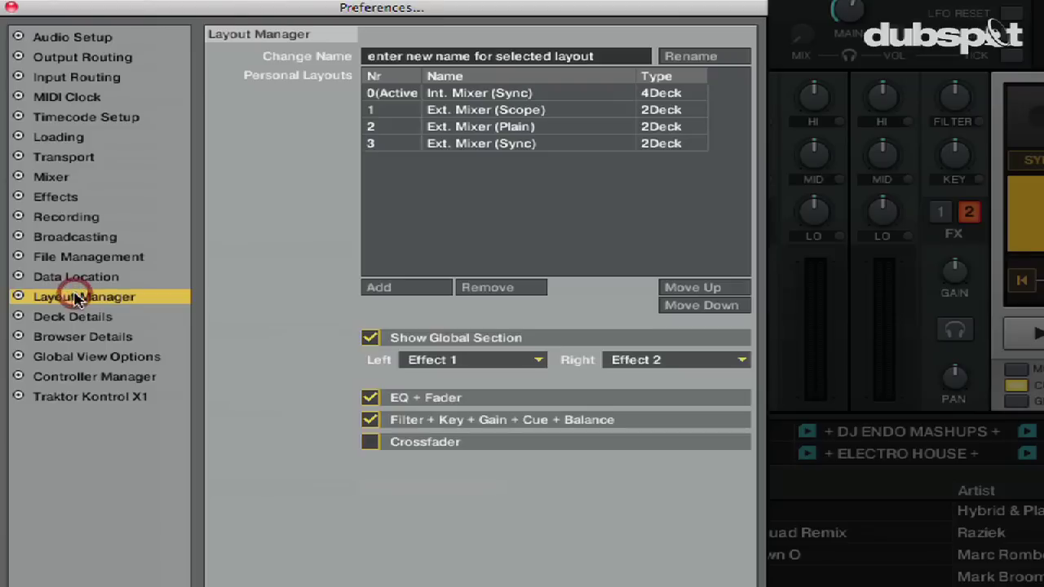
{"action": "left_click", "coordinate": [370, 341]}
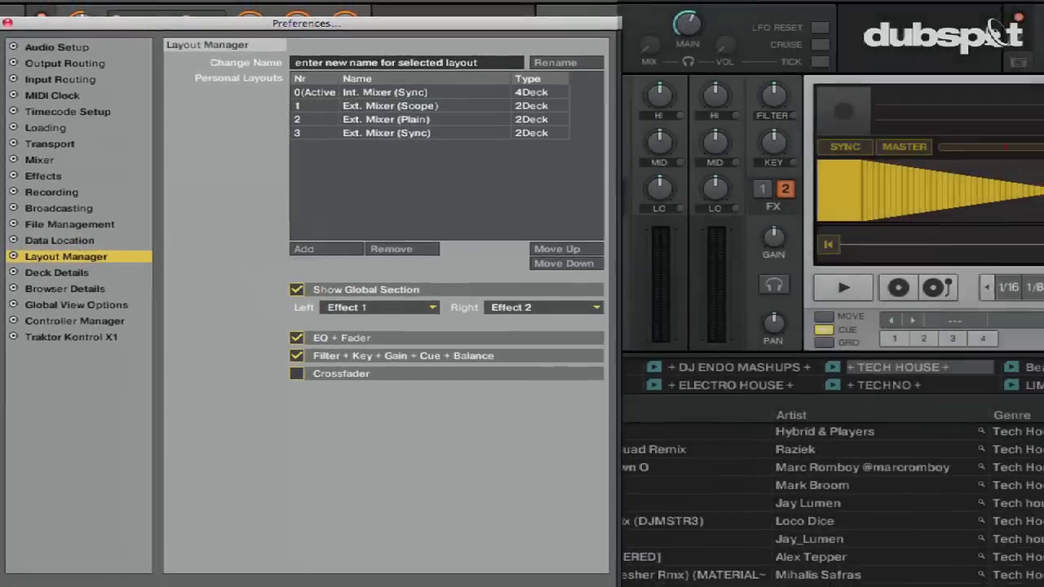
{"action": "left_click", "coordinate": [749, 586]}
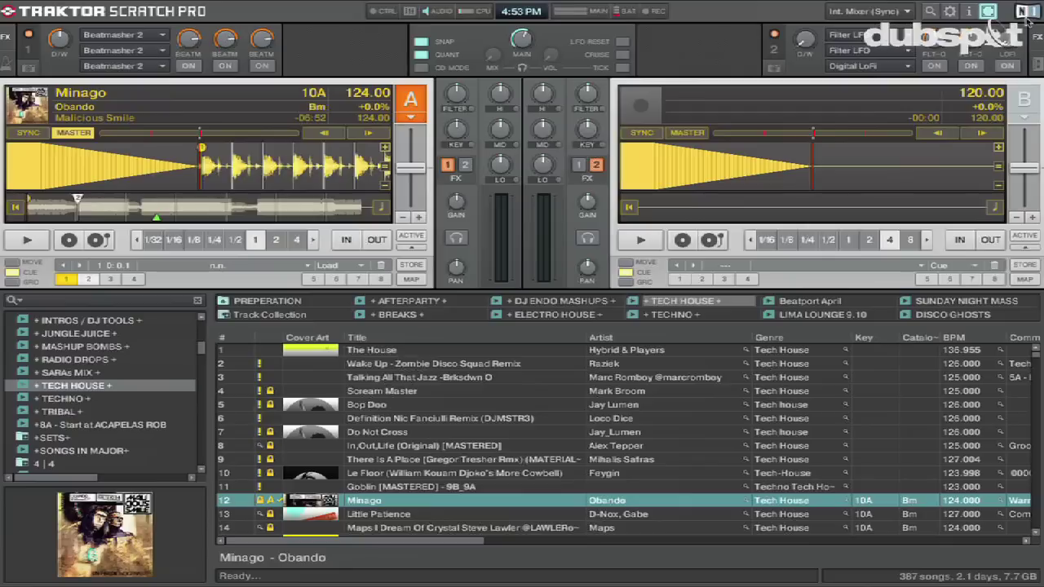
Add a Generic MIDI device in the Controller Manager preferences
{"action": "left_click", "coordinate": [949, 13]}
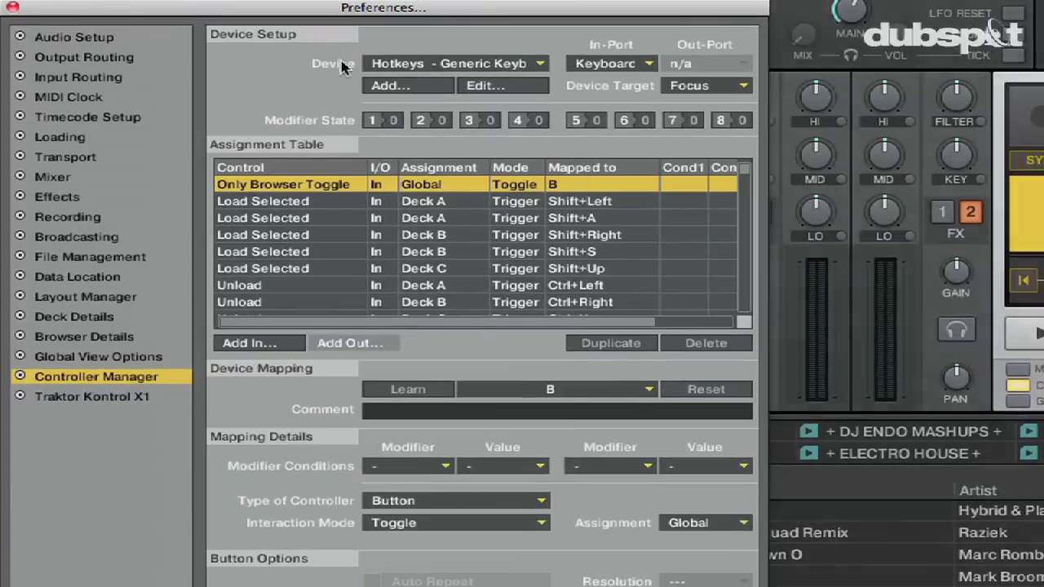
{"action": "left_click", "coordinate": [379, 88]}
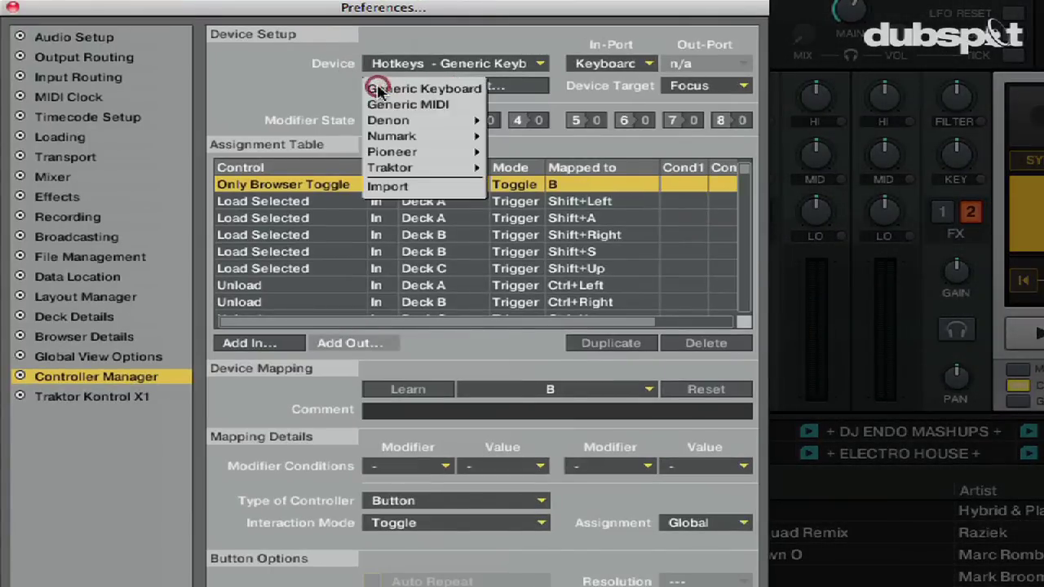
{"action": "left_click", "coordinate": [423, 107]}
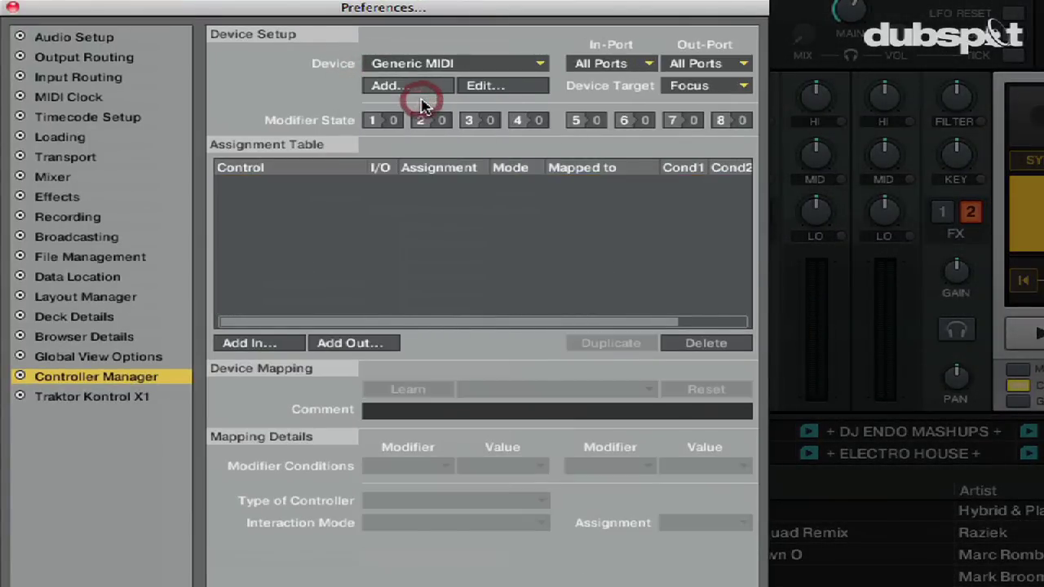
Give the new Generic MIDI device the comment CLOCK and set its out-port to Traktor Virtual Output
{"action": "left_click", "coordinate": [489, 90]}
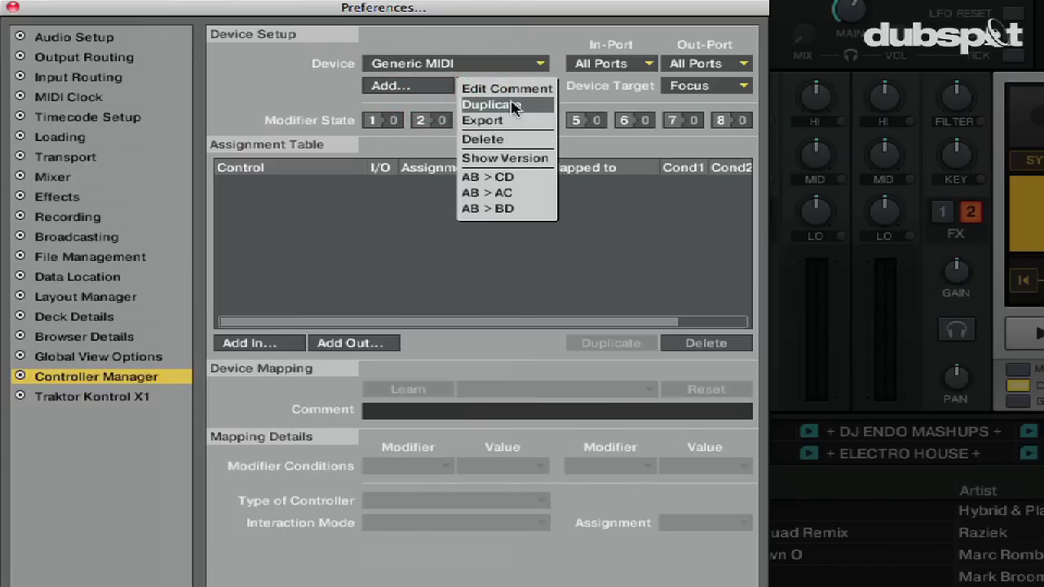
{"action": "left_click", "coordinate": [512, 89]}
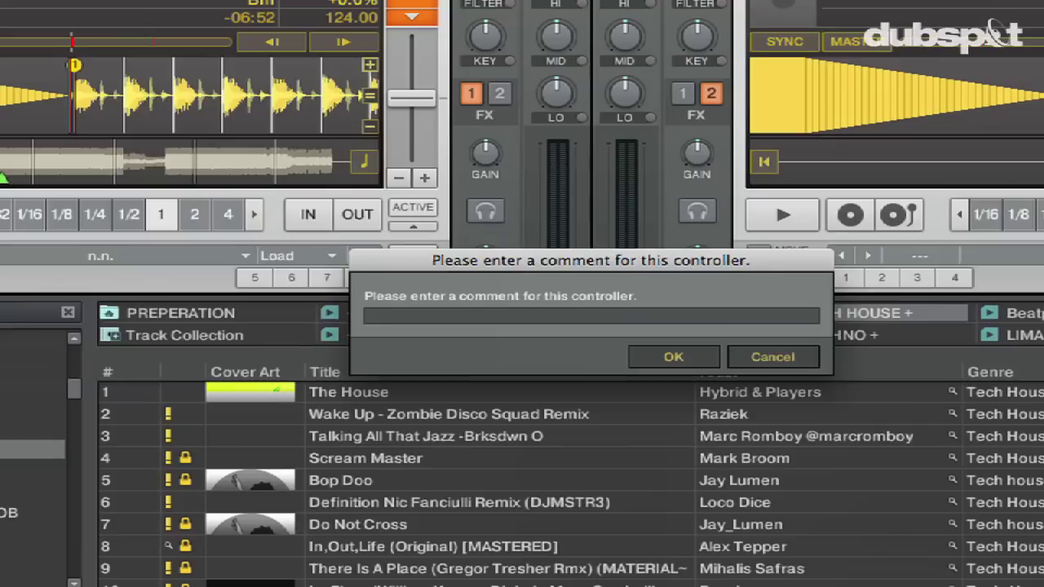
{"action": "type", "text": "cLOCK"}
{"action": "key", "text": "Return"}
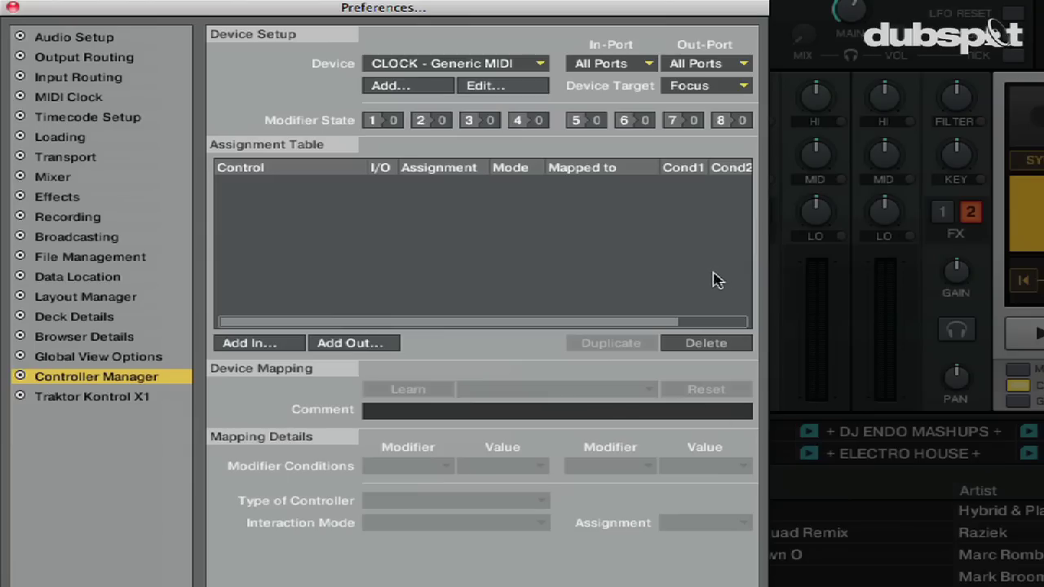
{"action": "left_click", "coordinate": [705, 64]}
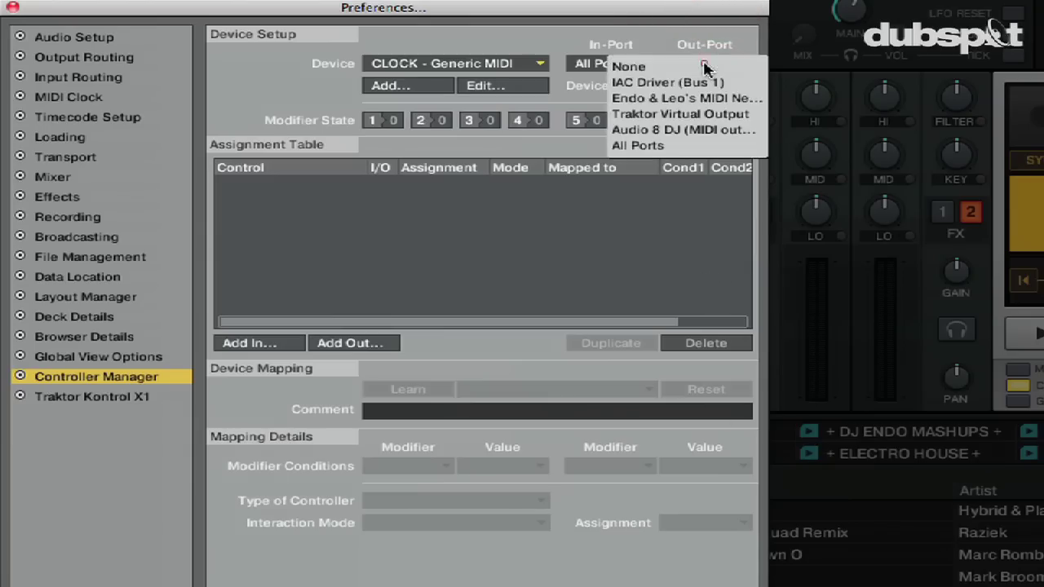
{"action": "left_click", "coordinate": [706, 115]}
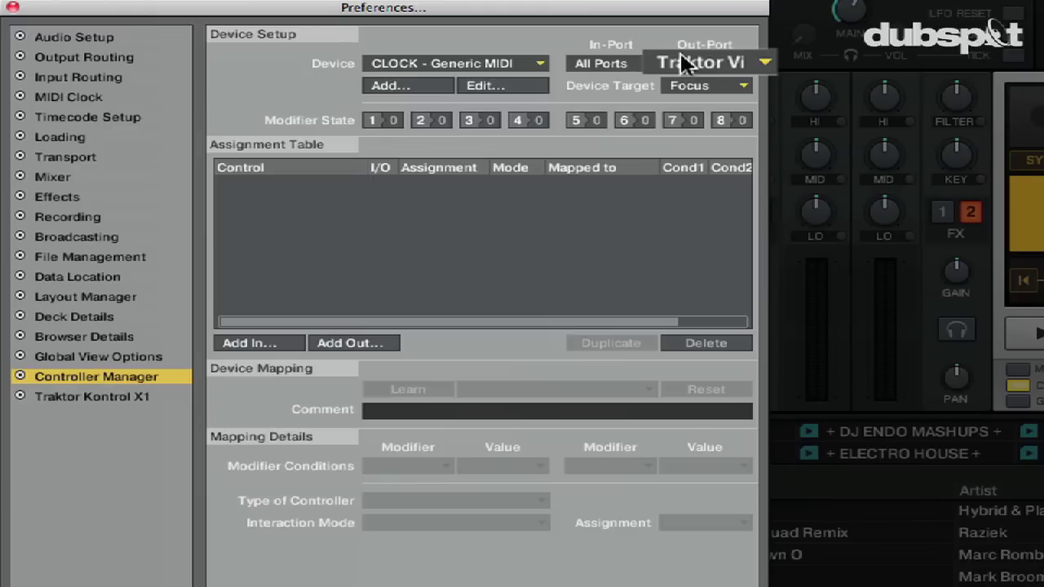
Review the port settings of the other controllers, including Traktor Kontrol X1 and MASCHINE, and return to the CLOCK device
{"action": "left_click", "coordinate": [507, 64]}
{"action": "left_click", "coordinate": [509, 49]}
{"action": "left_click", "coordinate": [501, 58]}
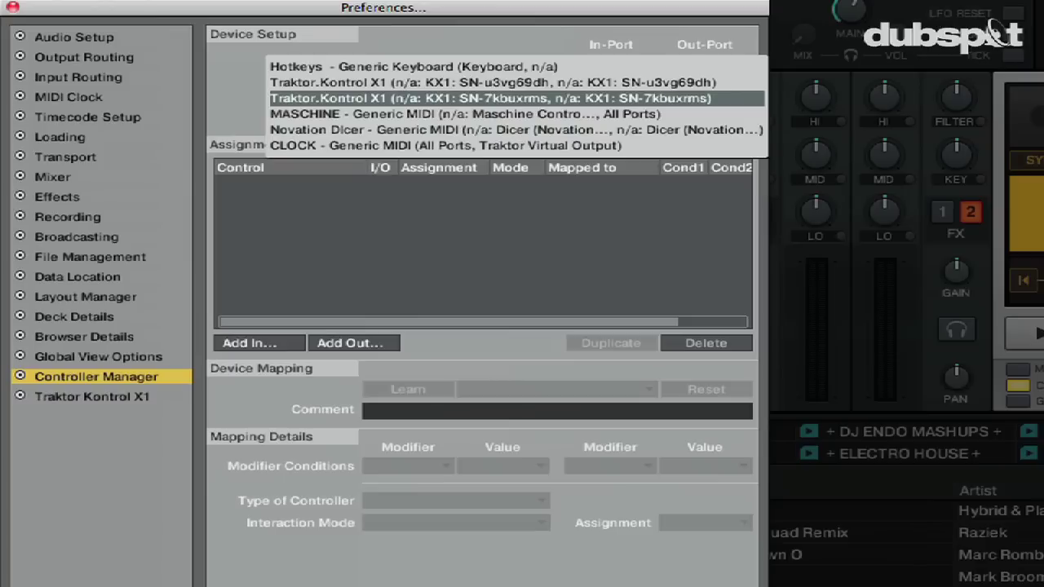
{"action": "left_click", "coordinate": [481, 98]}
{"action": "left_click", "coordinate": [508, 64]}
{"action": "left_click", "coordinate": [510, 69]}
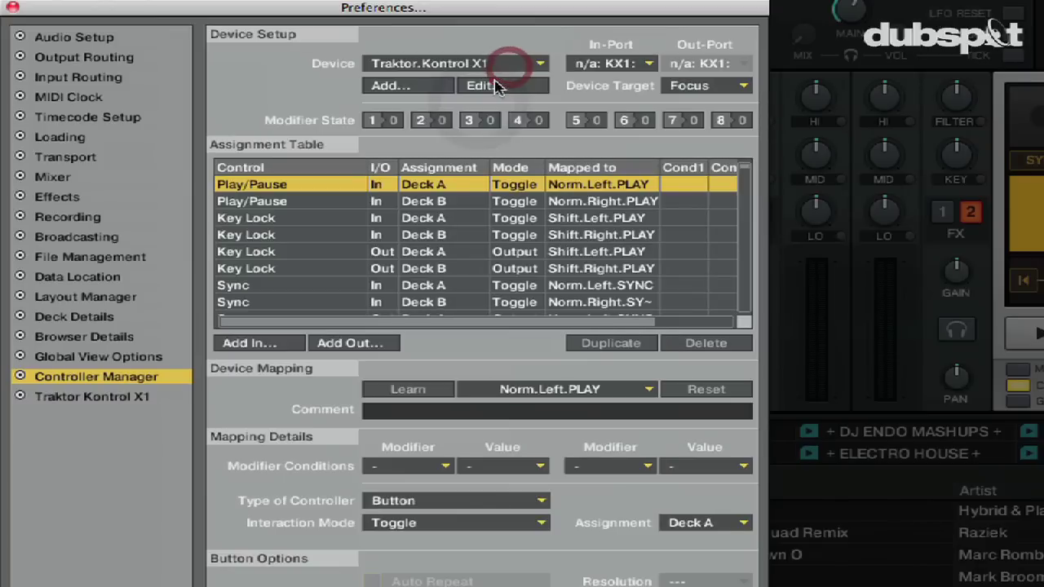
{"action": "left_click", "coordinate": [488, 69]}
{"action": "left_click", "coordinate": [483, 118]}
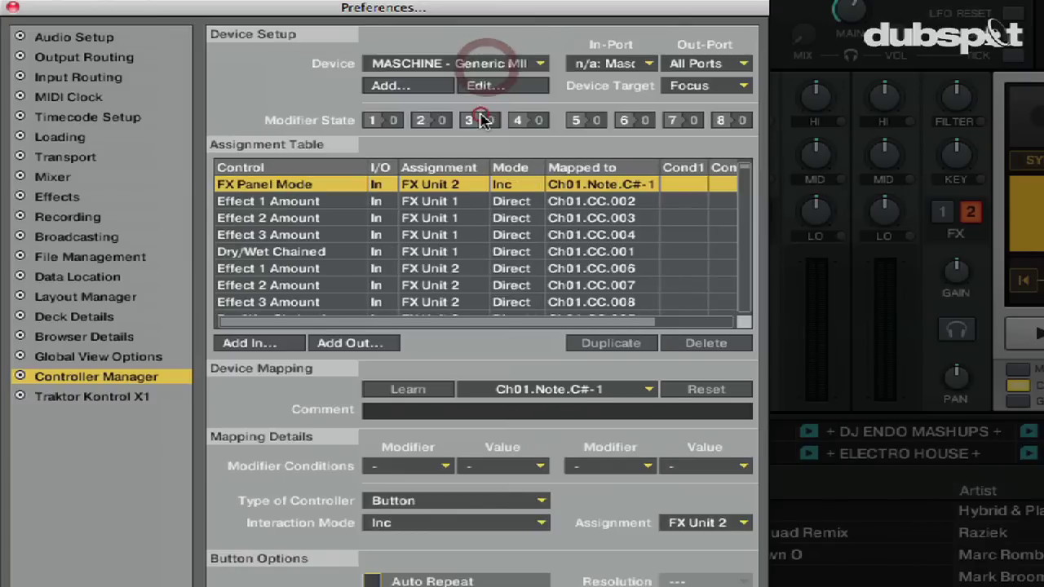
{"action": "left_click", "coordinate": [494, 61]}
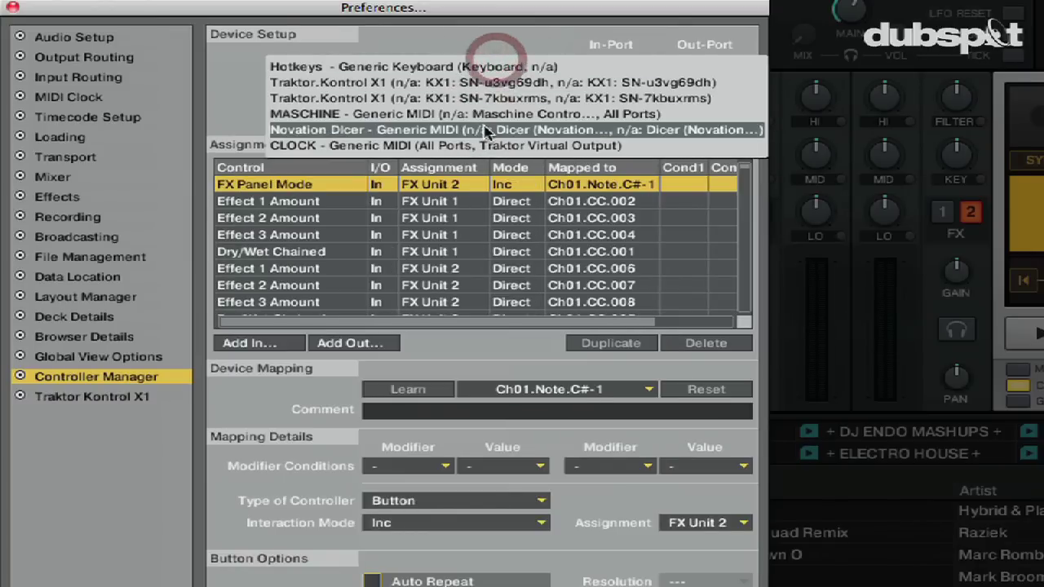
{"action": "left_click", "coordinate": [489, 146]}
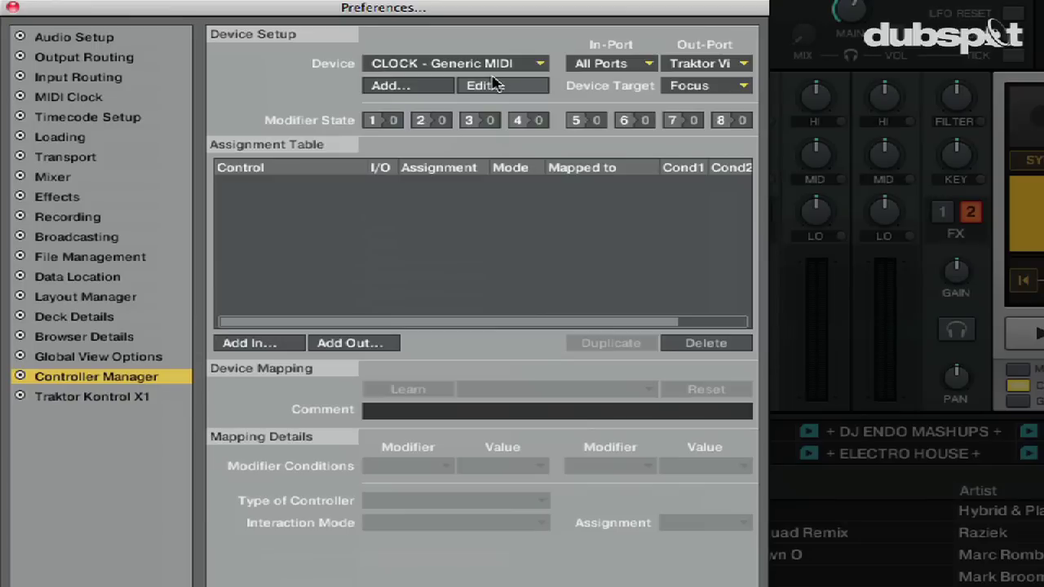
Switch to Ableton Live and bring its set window fully into view
{"action": "key", "text": "super+Tab"}
{"action": "key", "text": "super+Tab"}
{"action": "key", "text": "super+Tab"}
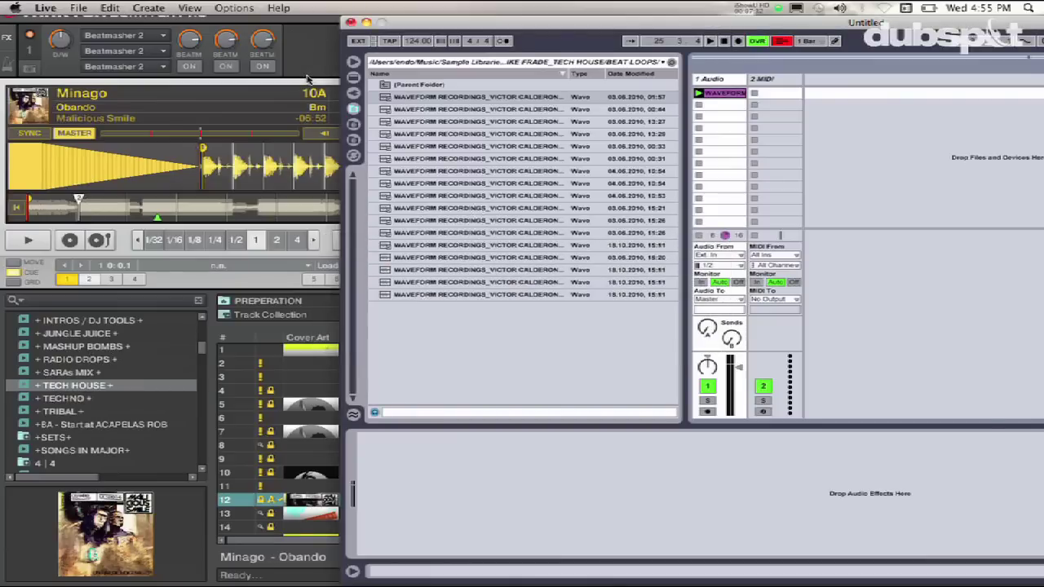
{"action": "double_click", "coordinate": [519, 19]}
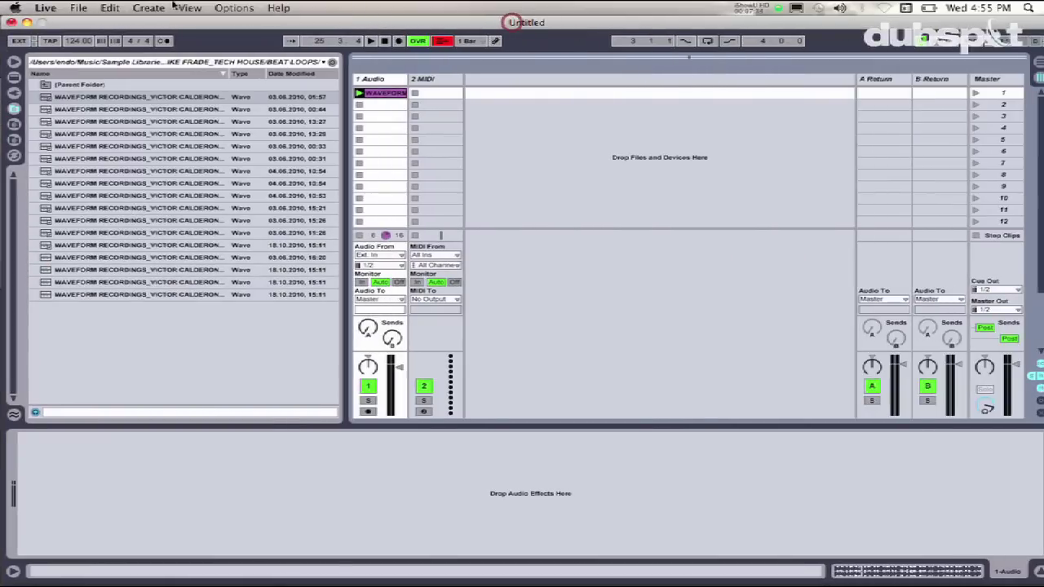
Enable Track and Remote for the Traktor Virtual Output input in the MIDI Sync preferences, and close the preferences
{"action": "left_click", "coordinate": [42, 7]}
{"action": "left_click", "coordinate": [47, 49]}
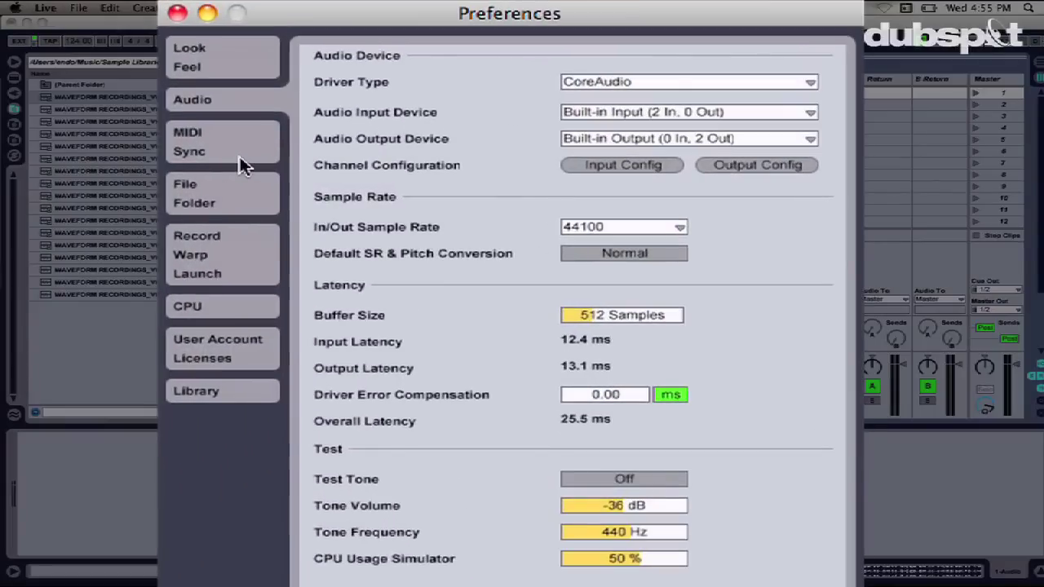
{"action": "left_click", "coordinate": [356, 169]}
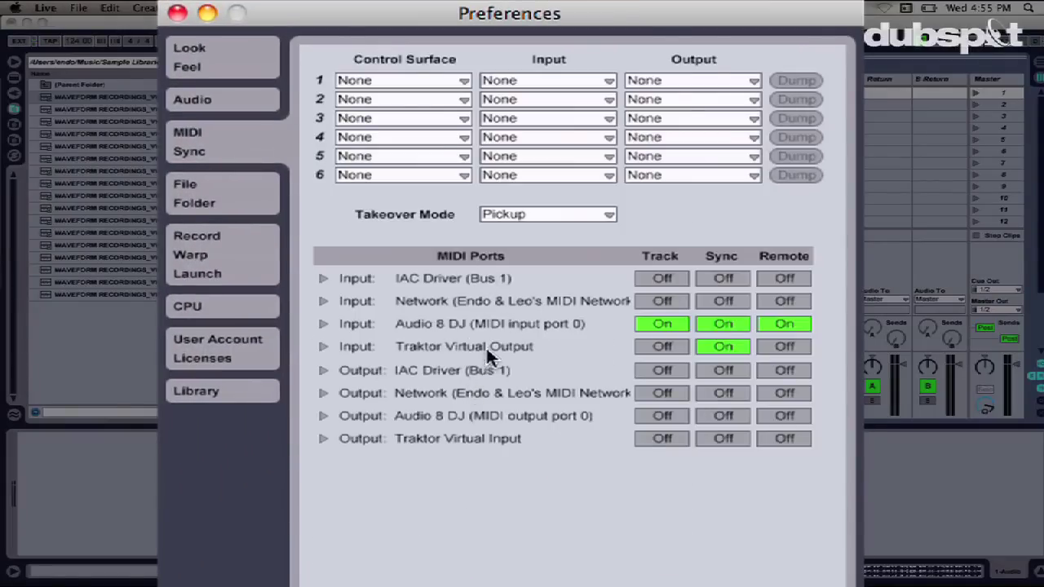
{"action": "left_click", "coordinate": [664, 343]}
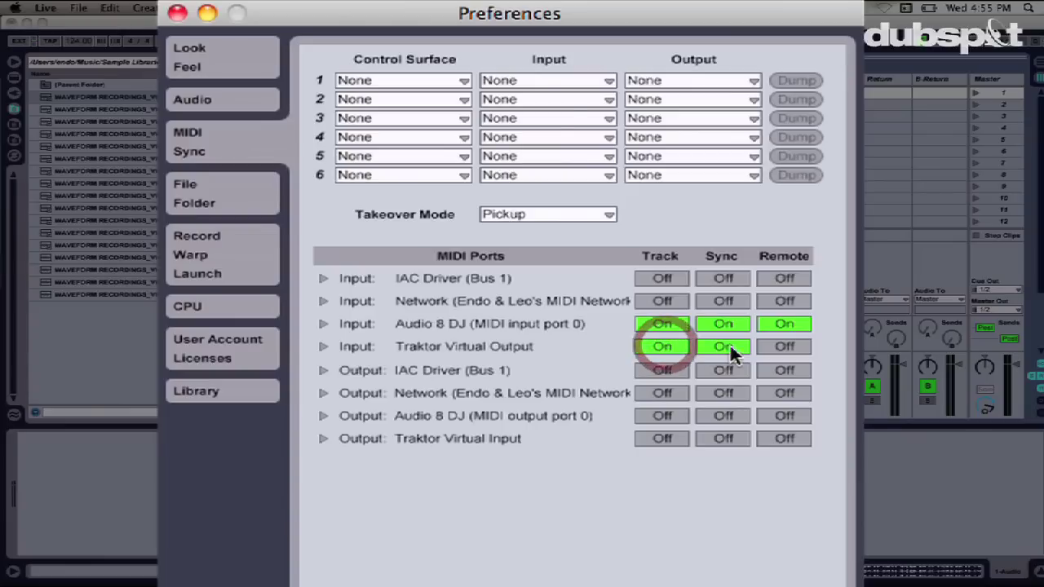
{"action": "left_click", "coordinate": [767, 346]}
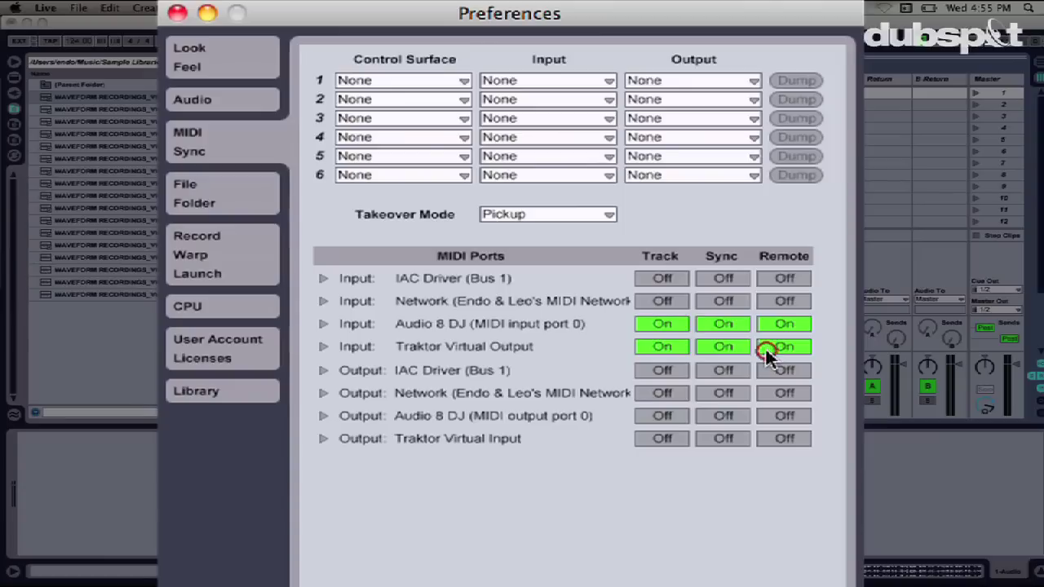
{"action": "left_click", "coordinate": [177, 13]}
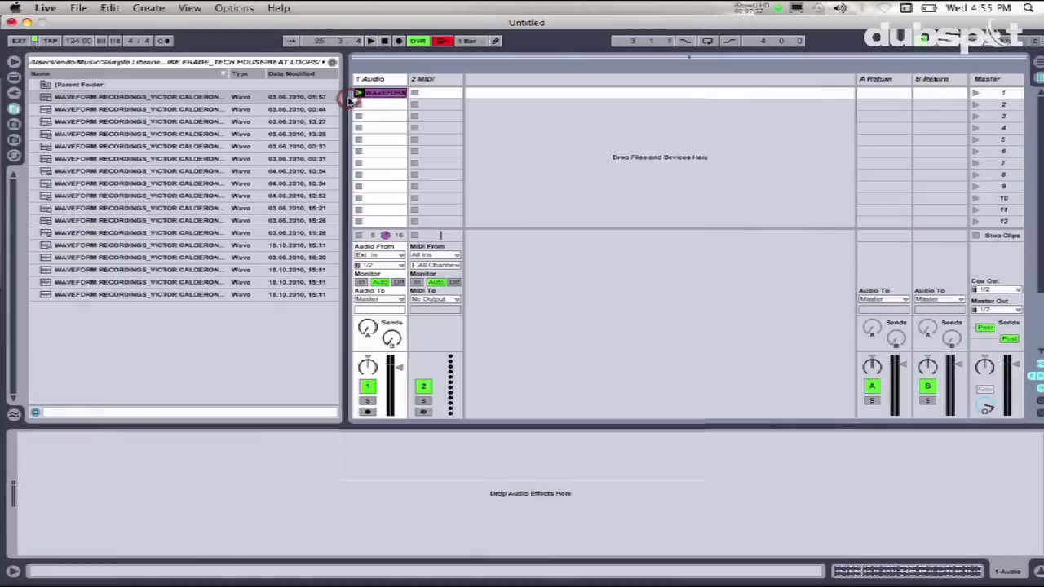
Turn on external sync for the Live set
{"action": "left_click", "coordinate": [353, 95]}
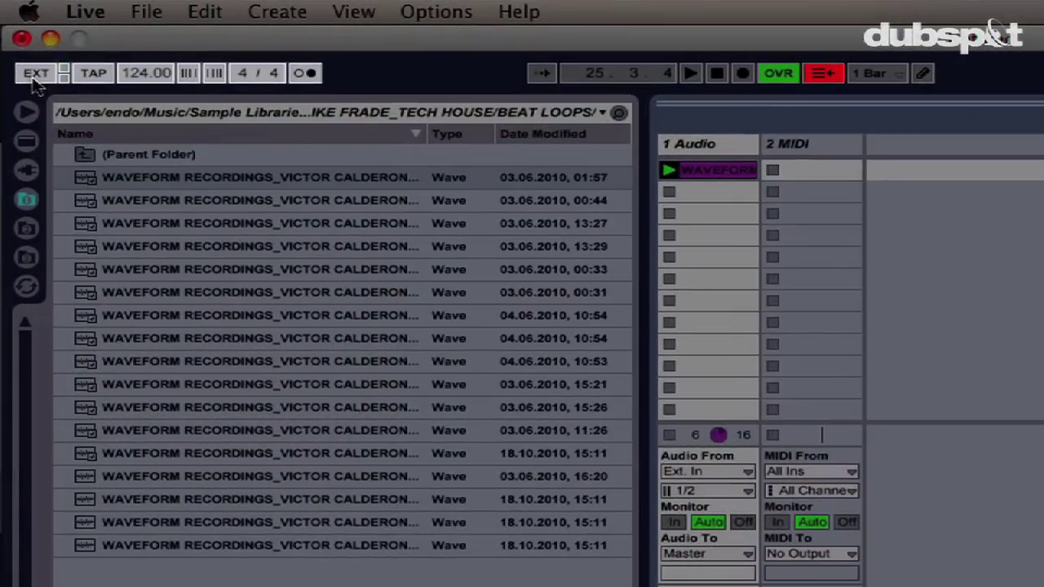
{"action": "left_click", "coordinate": [36, 75]}
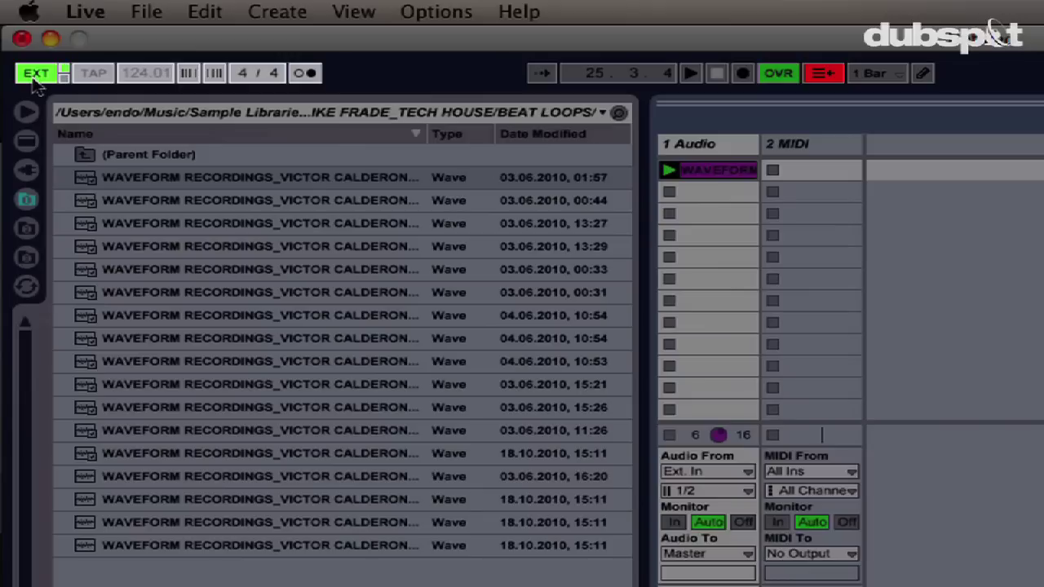
Set the audio output device in Live's audio preferences to Audio 8 DJ (8 In, 8 Out)
{"action": "left_click", "coordinate": [107, 12]}
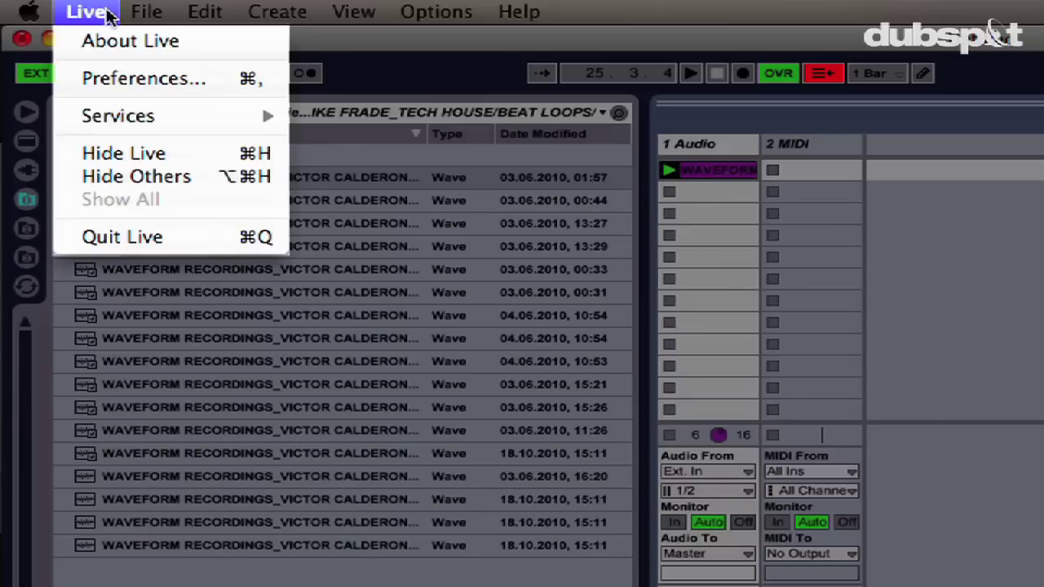
{"action": "left_click", "coordinate": [113, 79]}
{"action": "left_click", "coordinate": [229, 97]}
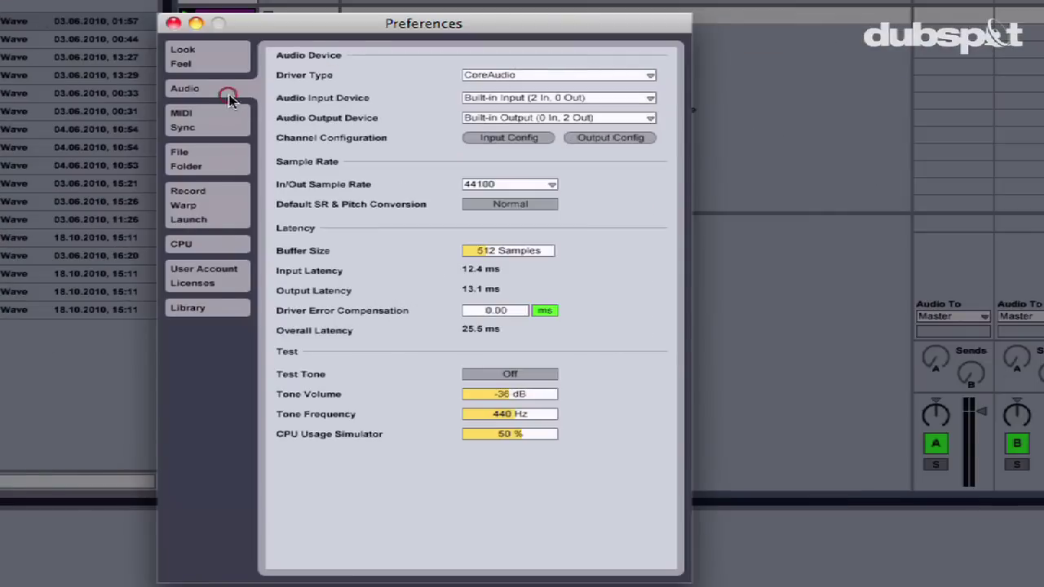
{"action": "left_click", "coordinate": [574, 120]}
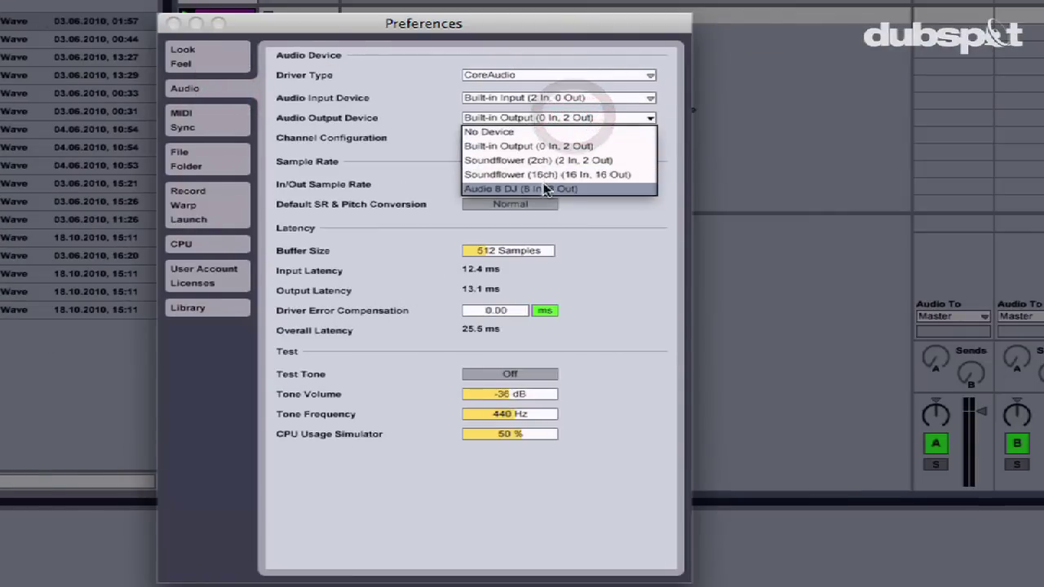
{"action": "left_click", "coordinate": [546, 189]}
Review the available hardware outputs in the output configuration, accept them with only pair 1/2 active, and close the preferences
{"action": "left_click", "coordinate": [577, 140]}
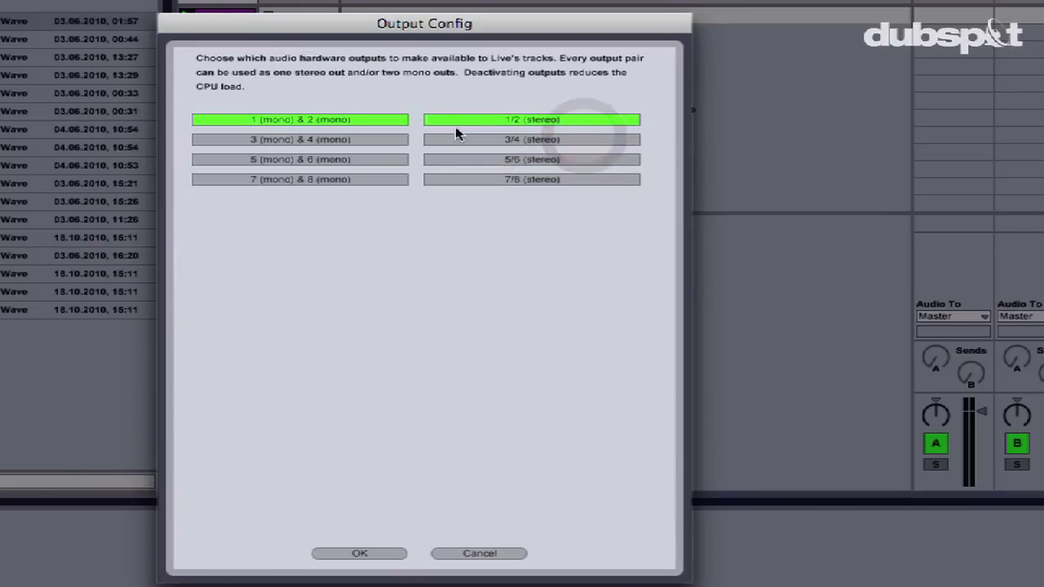
{"action": "left_click", "coordinate": [360, 554]}
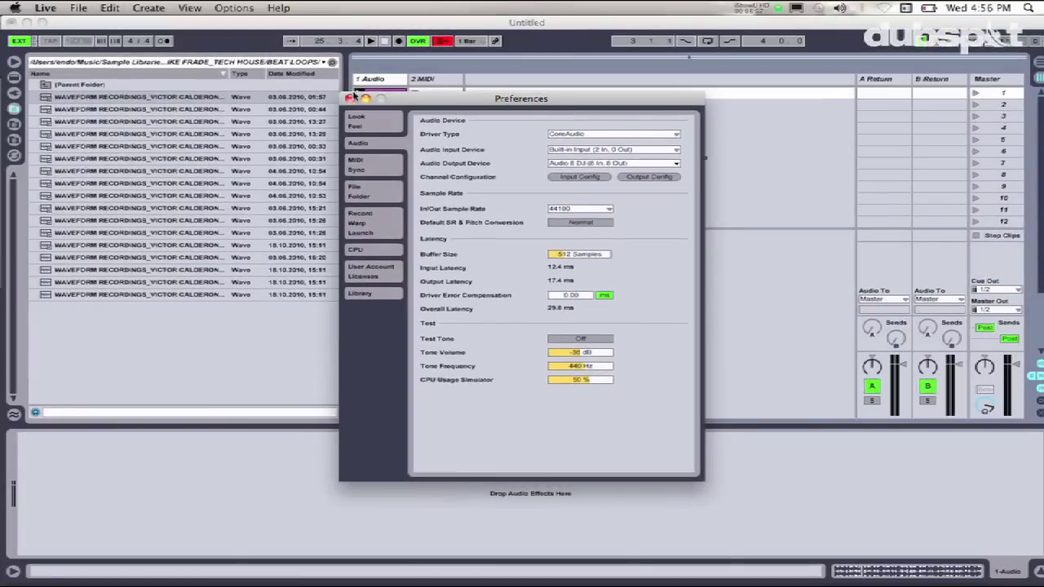
{"action": "left_click", "coordinate": [173, 23]}
{"action": "left_click", "coordinate": [359, 93]}
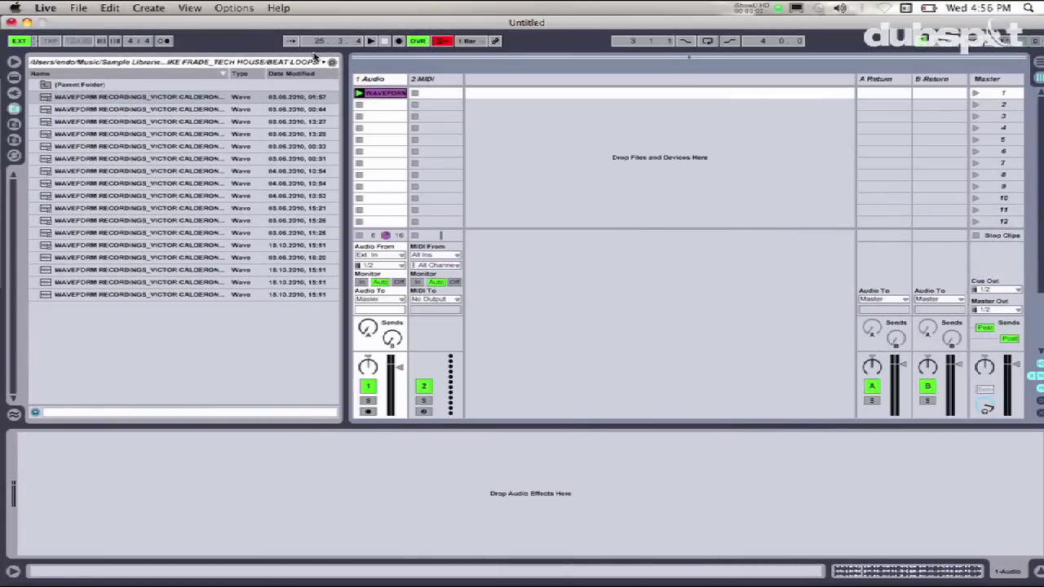
Switch to Traktor Scratch Pro, close its preferences and set the master clock's deck master mode to Auto
{"action": "key", "text": "super+Tab"}
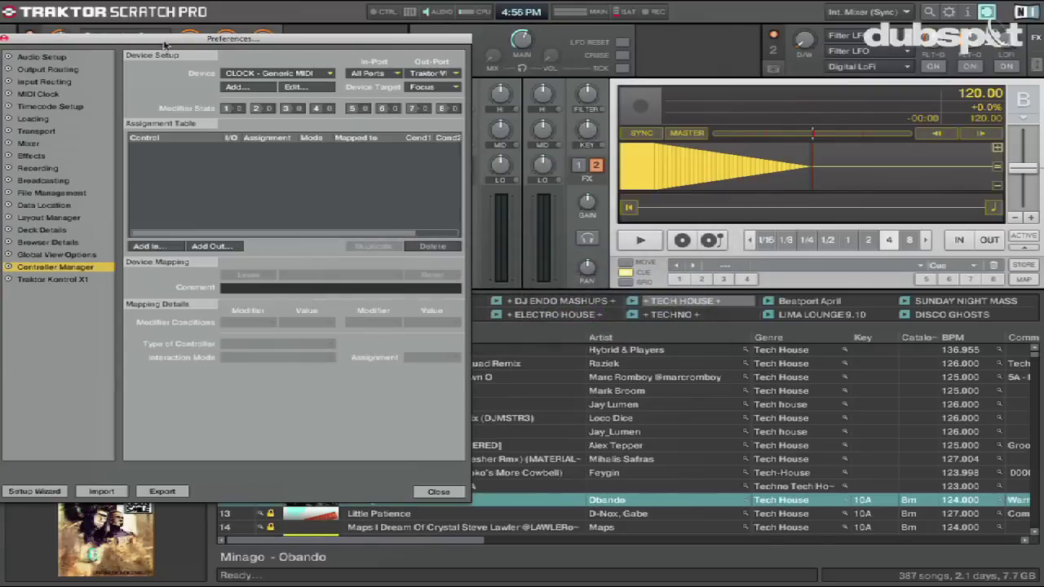
{"action": "left_click", "coordinate": [5, 39]}
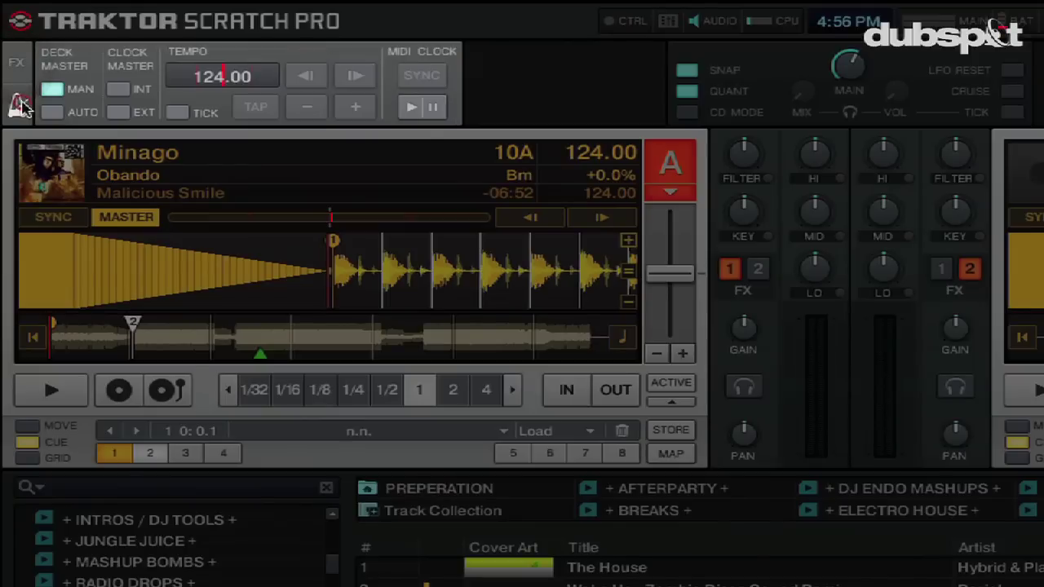
{"action": "left_click", "coordinate": [20, 105]}
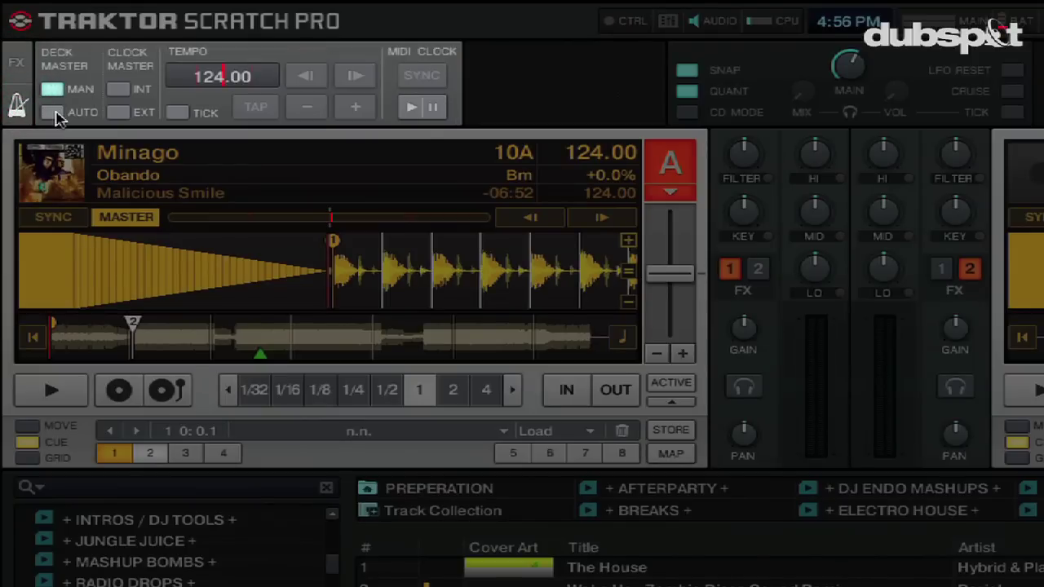
{"action": "left_click", "coordinate": [52, 113]}
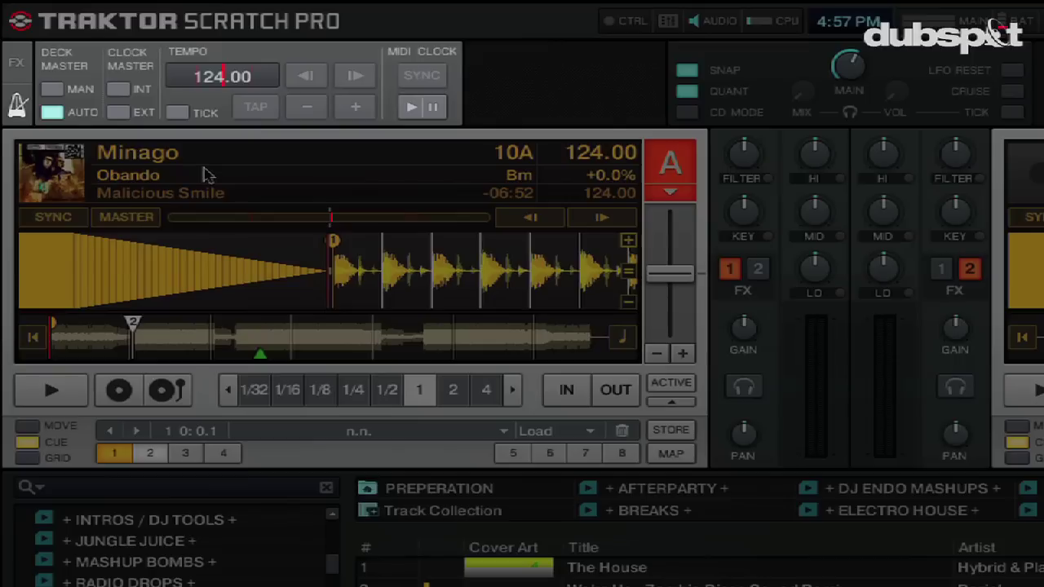
Start sending the MIDI clock from Traktor, check the transport in Ableton Live, and resync the MIDI clock
{"action": "left_click", "coordinate": [430, 111]}
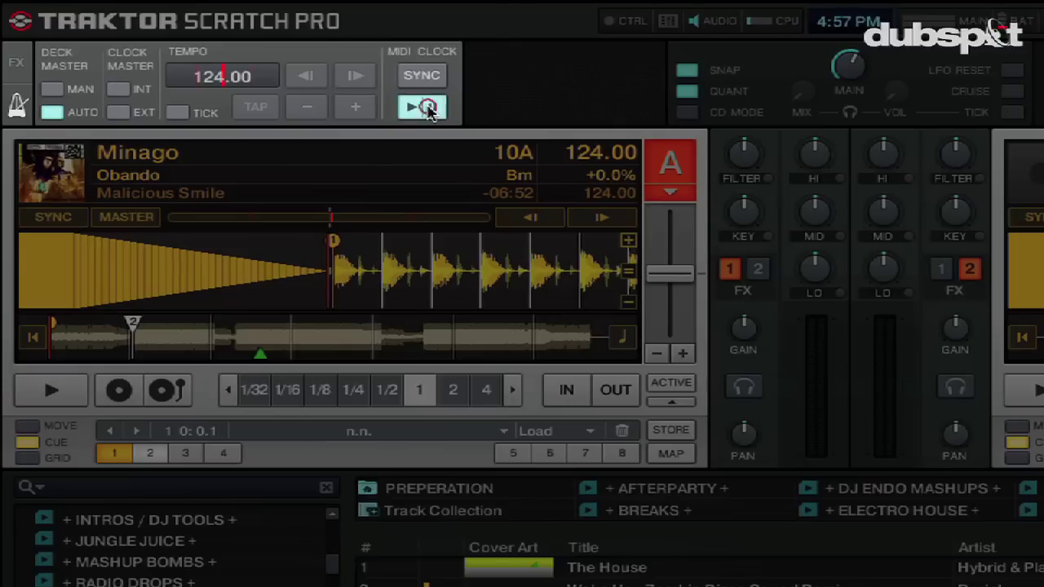
{"action": "key", "text": "super+Tab"}
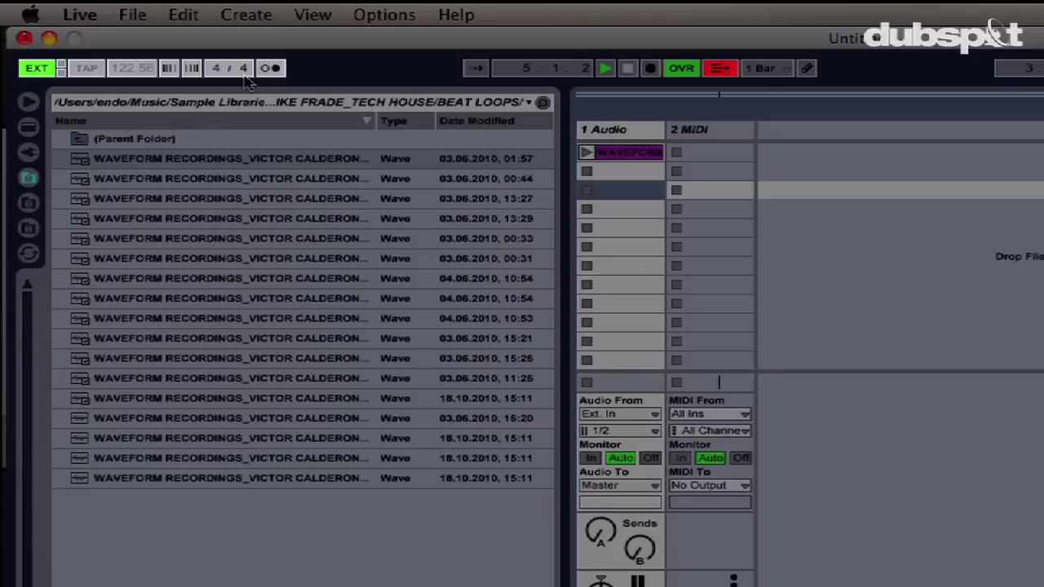
{"action": "key", "text": "super+Tab"}
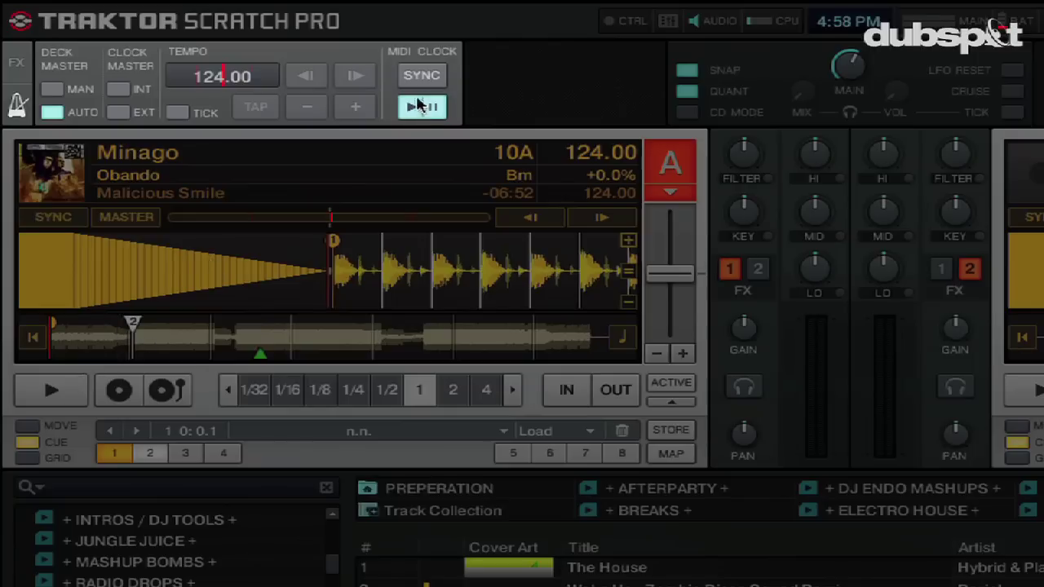
{"action": "left_click", "coordinate": [431, 77]}
{"action": "left_click", "coordinate": [432, 77]}
Enable the clock tick and deck A's headphone cue in Traktor, and turn on the metronome in Ableton Live
{"action": "left_click", "coordinate": [173, 116]}
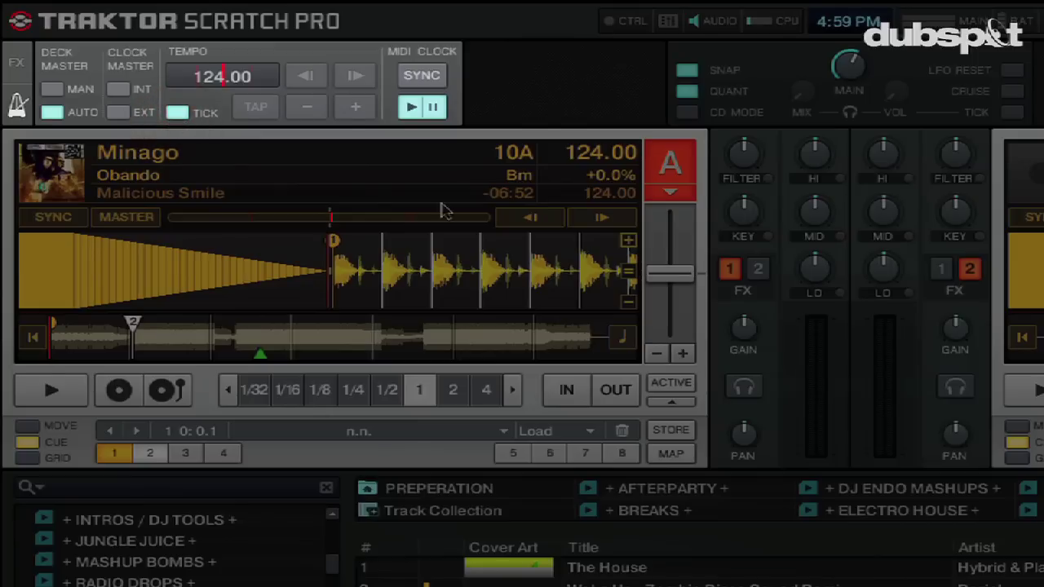
{"action": "left_click", "coordinate": [744, 390]}
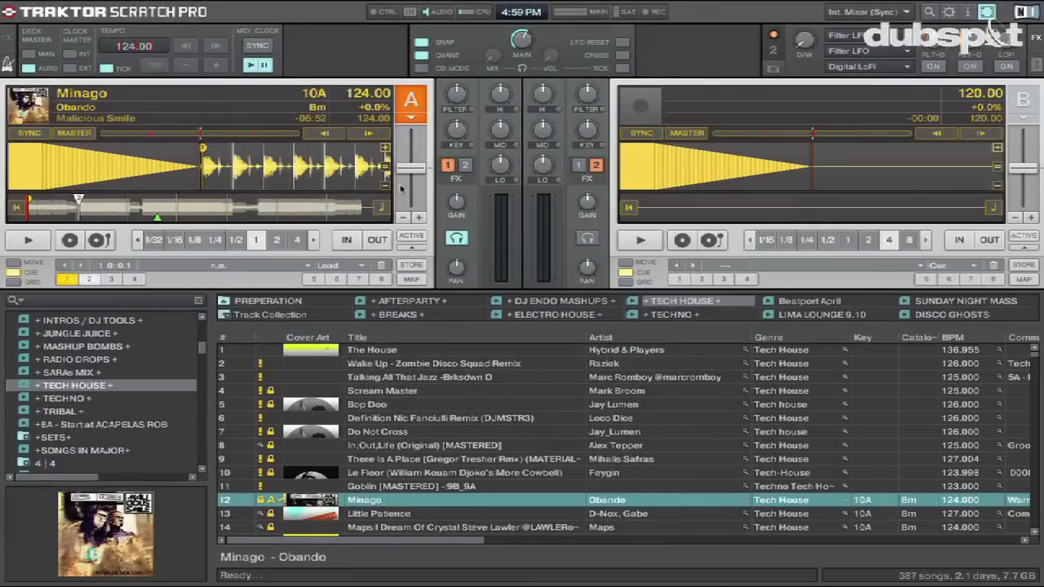
{"action": "key", "text": "super+Tab"}
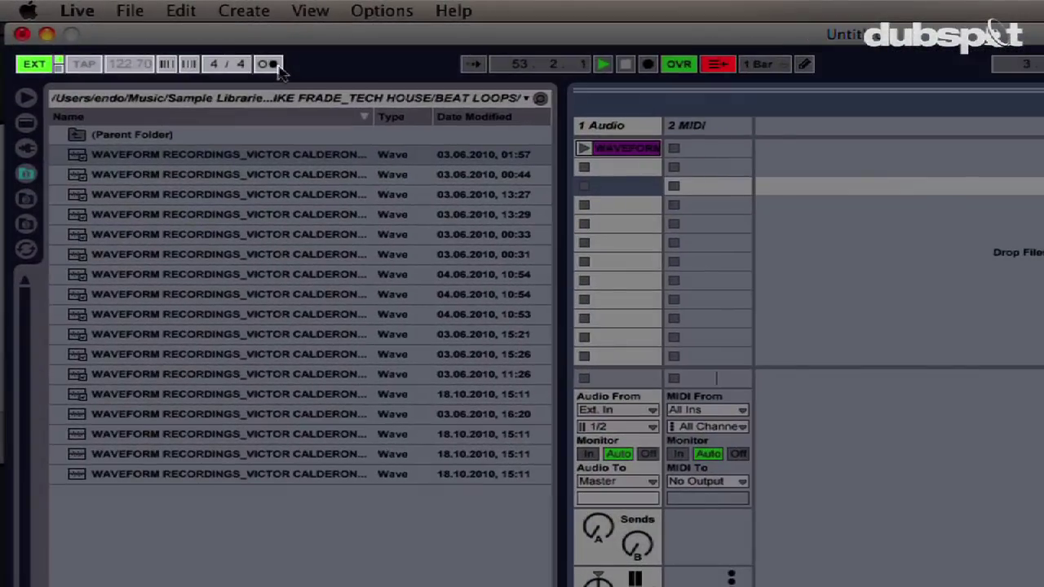
{"action": "left_click", "coordinate": [264, 64]}
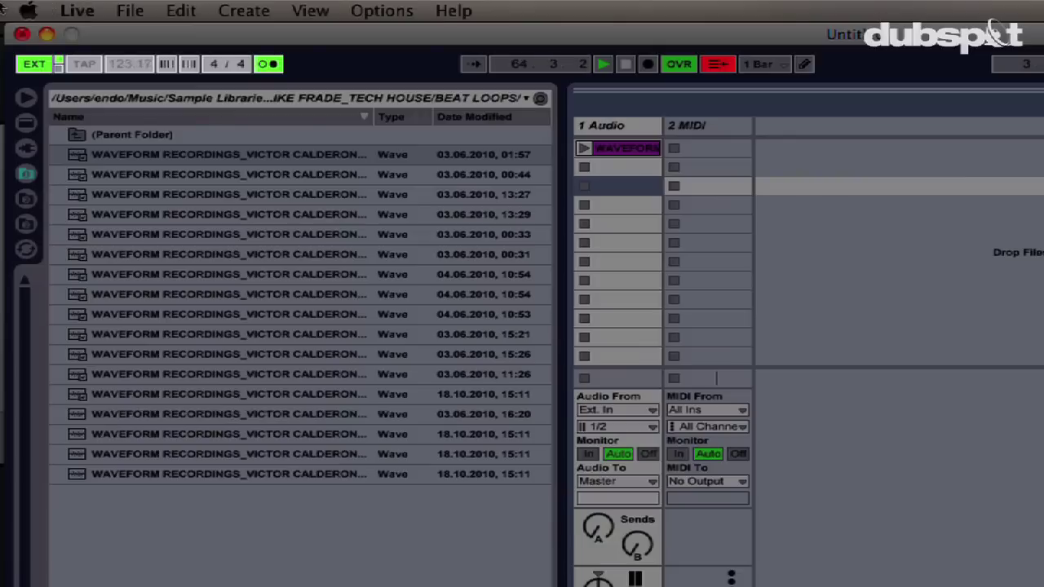
Set the MIDI Clock Sync Delay of the Traktor Virtual Output input to -17.0 ms in Live's MIDI Sync preferences
{"action": "left_click", "coordinate": [124, 12]}
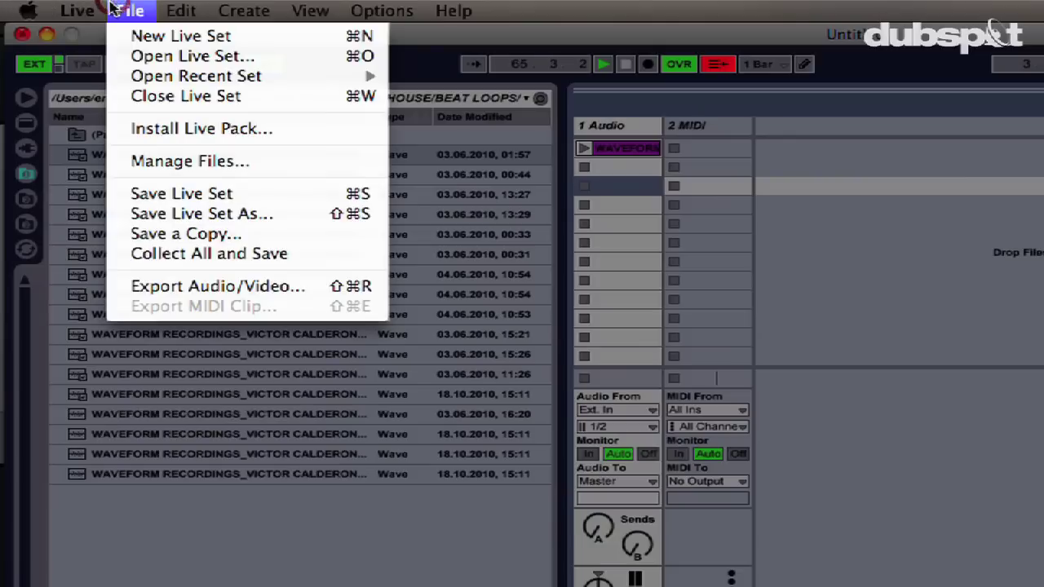
{"action": "left_click", "coordinate": [77, 66]}
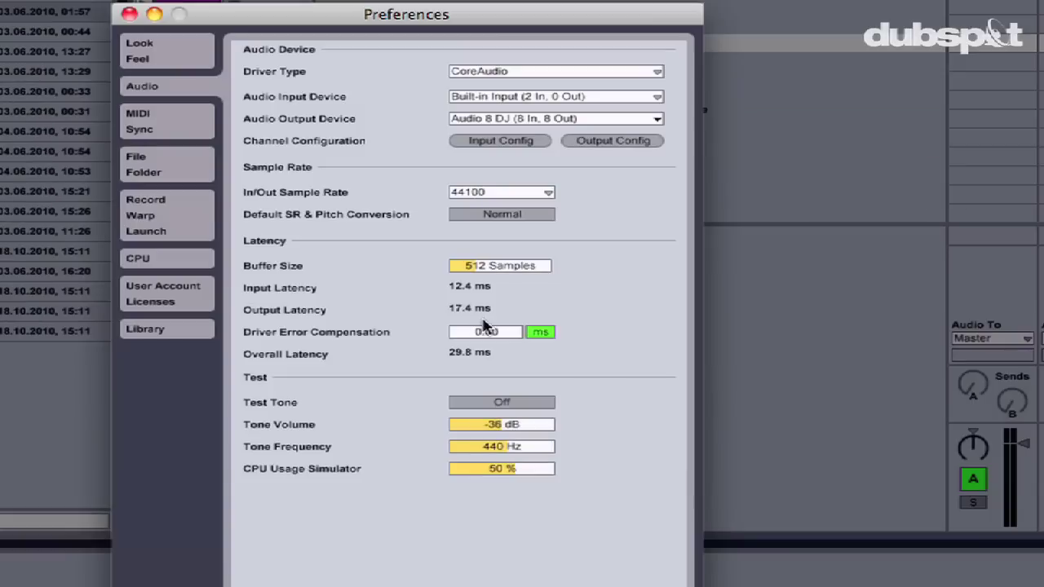
{"action": "left_click", "coordinate": [160, 117]}
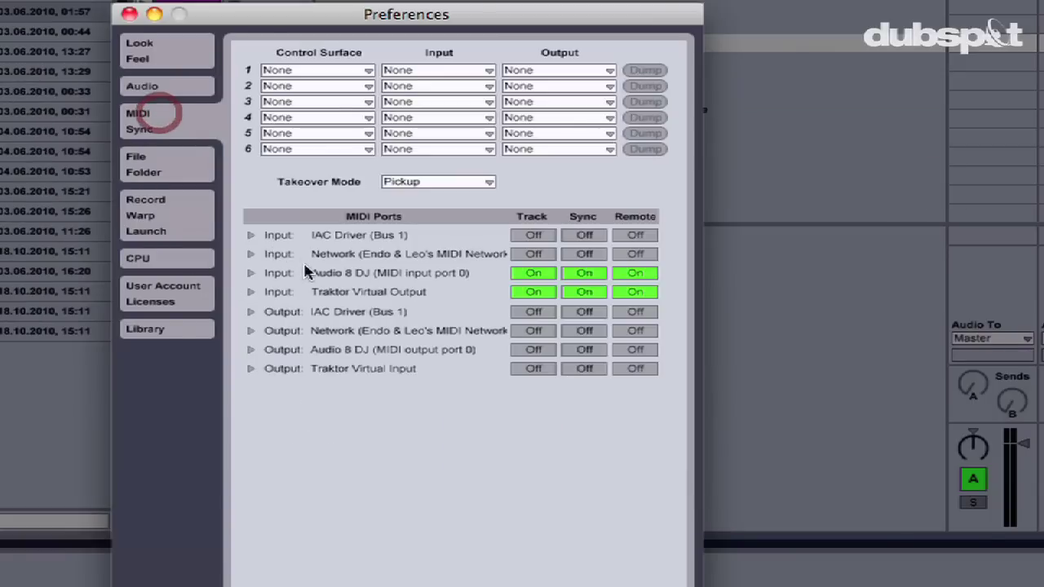
{"action": "left_click", "coordinate": [252, 292]}
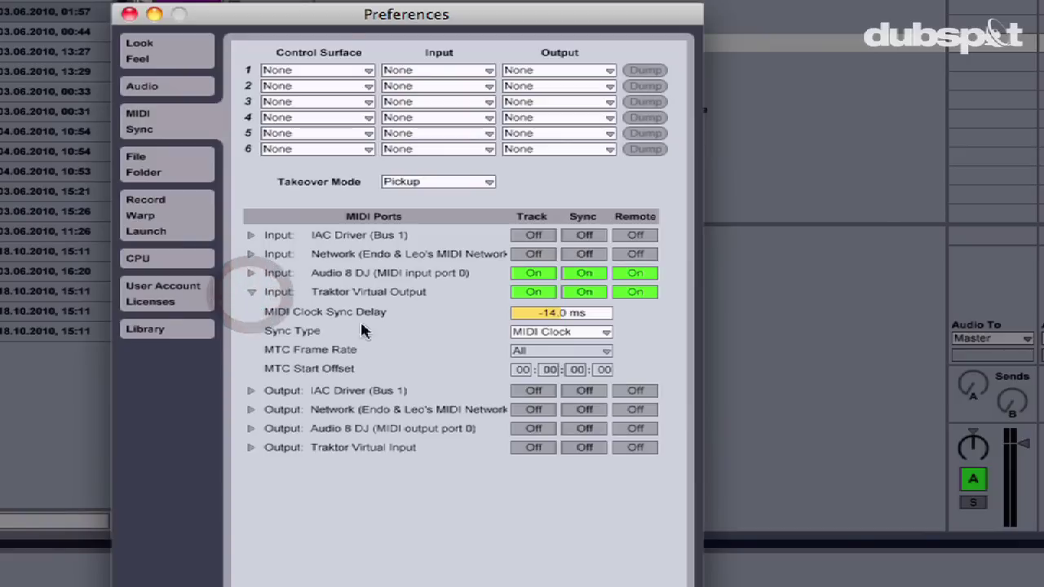
{"action": "left_click_drag", "start_coordinate": [529, 318], "coordinate": [561, 318]}
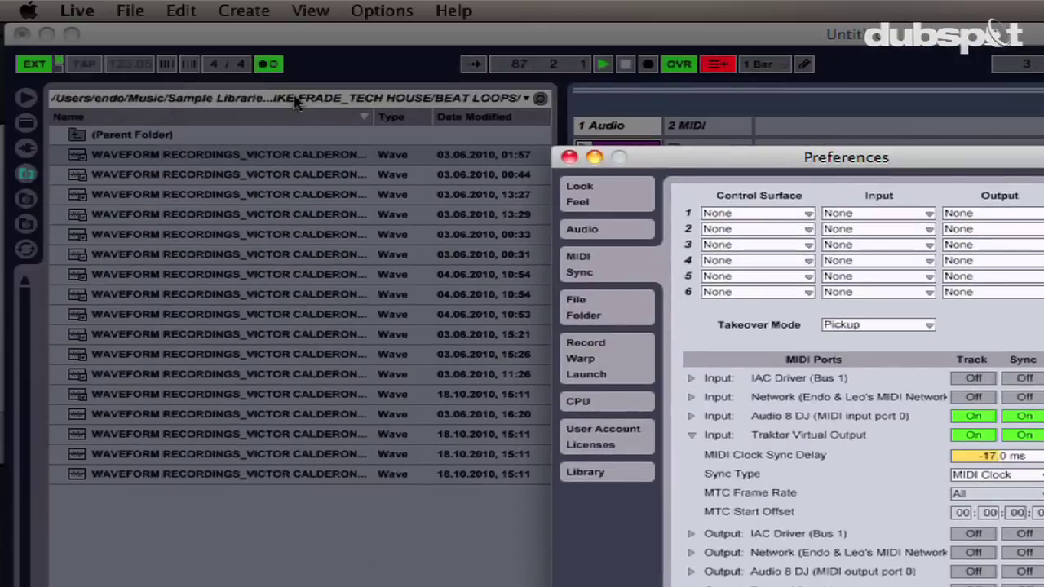
Turn off Live's metronome and Traktor's clock tick, and start playing deck A in Traktor
{"action": "left_click", "coordinate": [268, 66]}
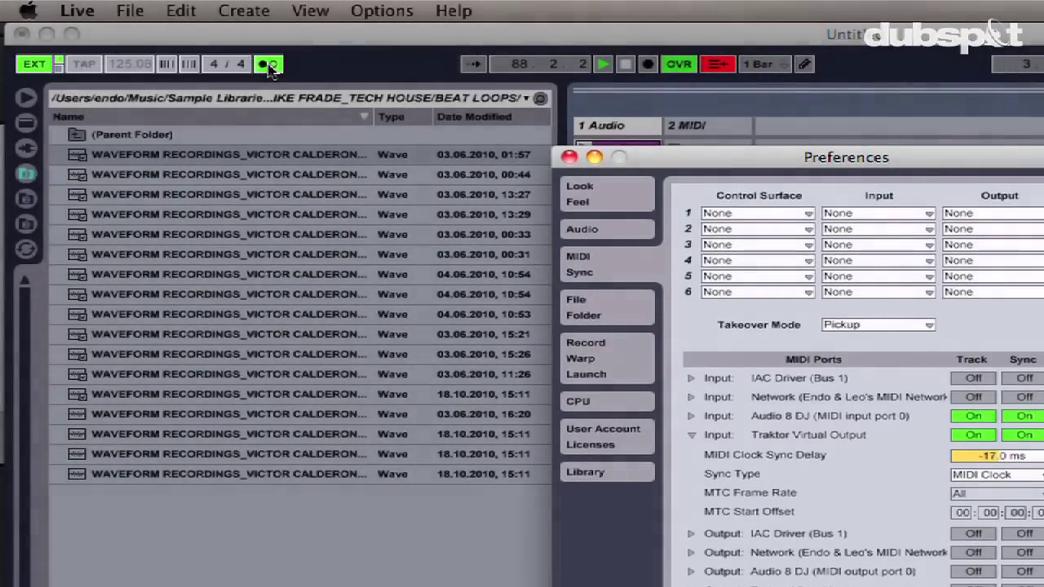
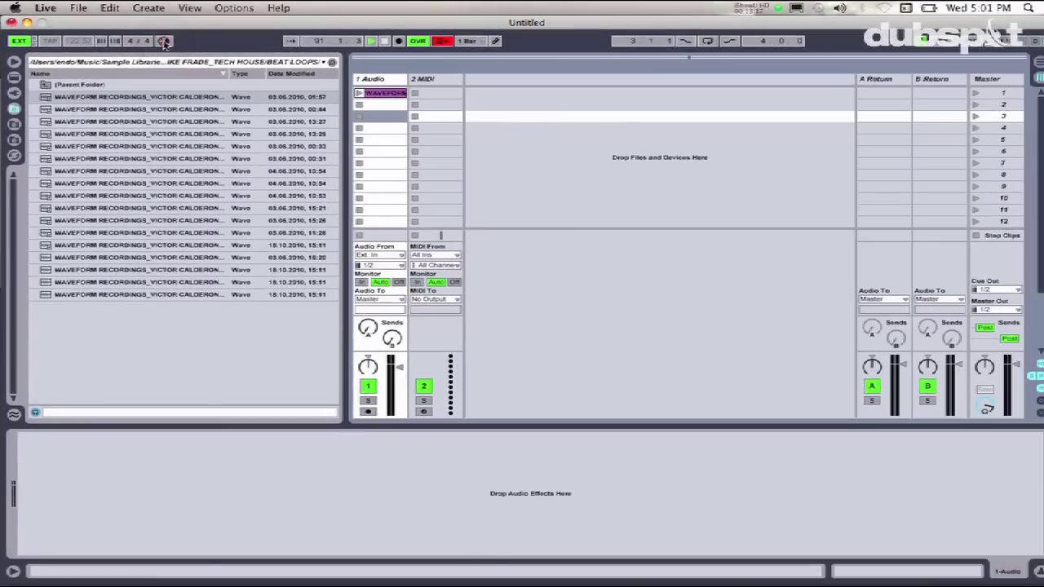
{"action": "key", "text": "super+Tab"}
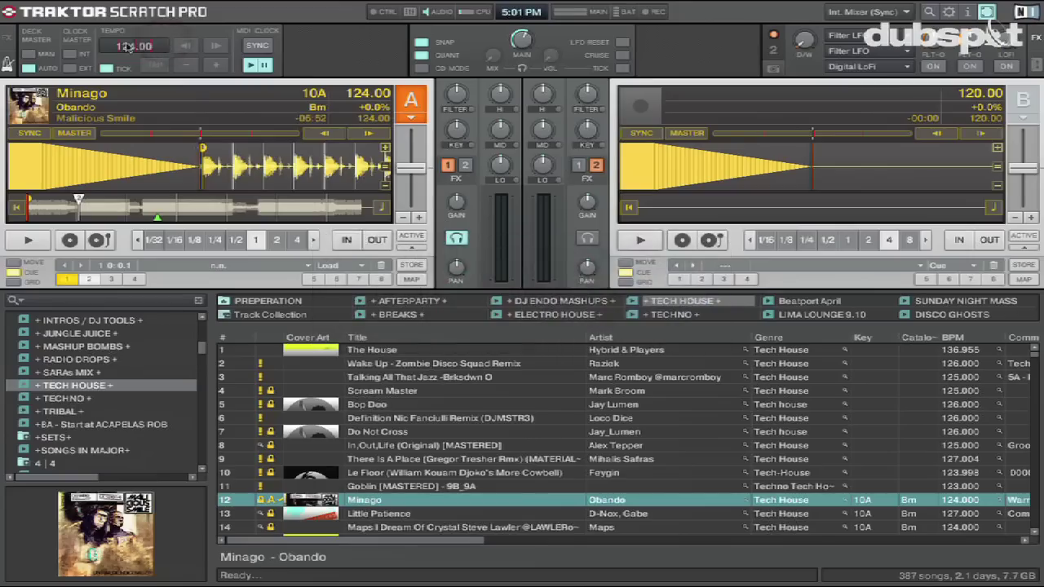
{"action": "left_click", "coordinate": [31, 241]}
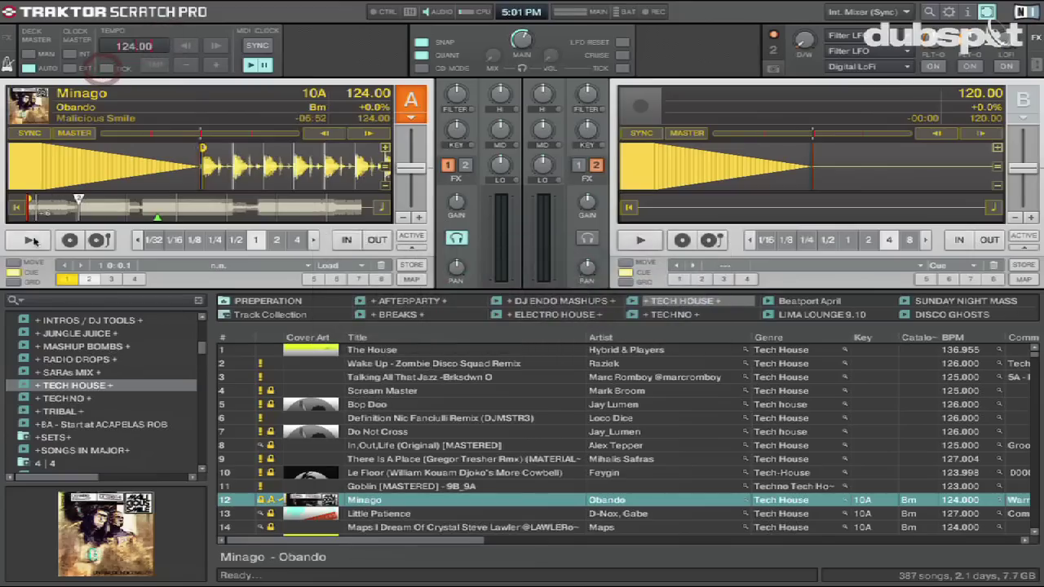
Switch to Ableton Live, launch the clip on the first audio track and lower that track's volume
{"action": "key", "text": "super+Tab"}
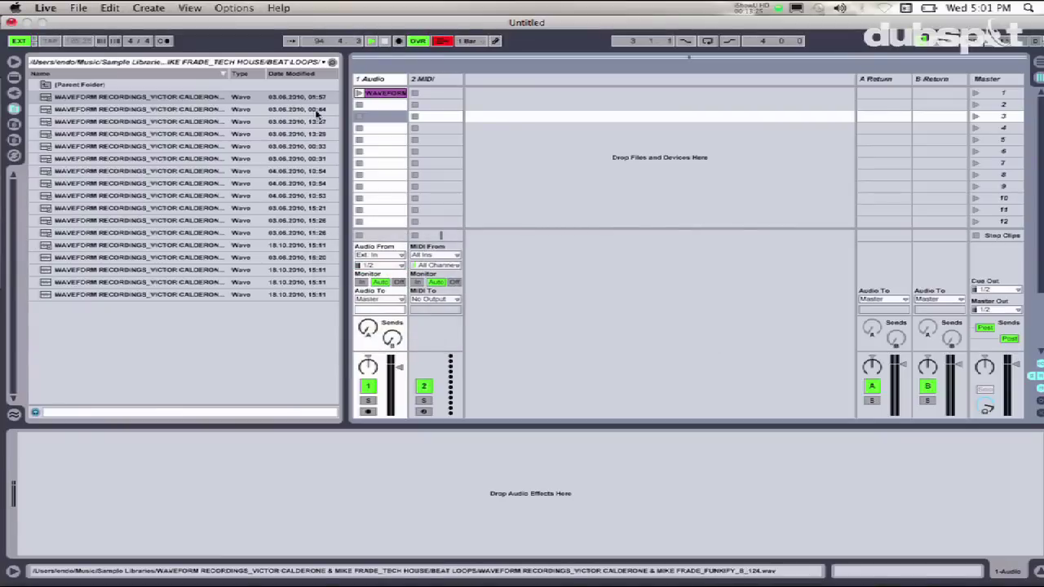
{"action": "left_click", "coordinate": [360, 96]}
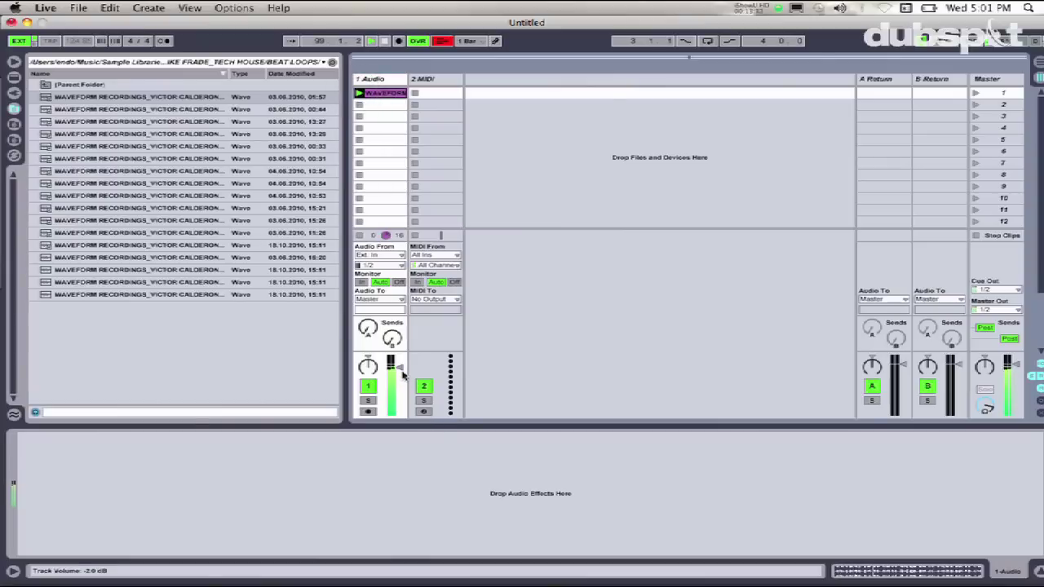
{"action": "left_click_drag", "start_coordinate": [395, 373], "coordinate": [398, 373]}
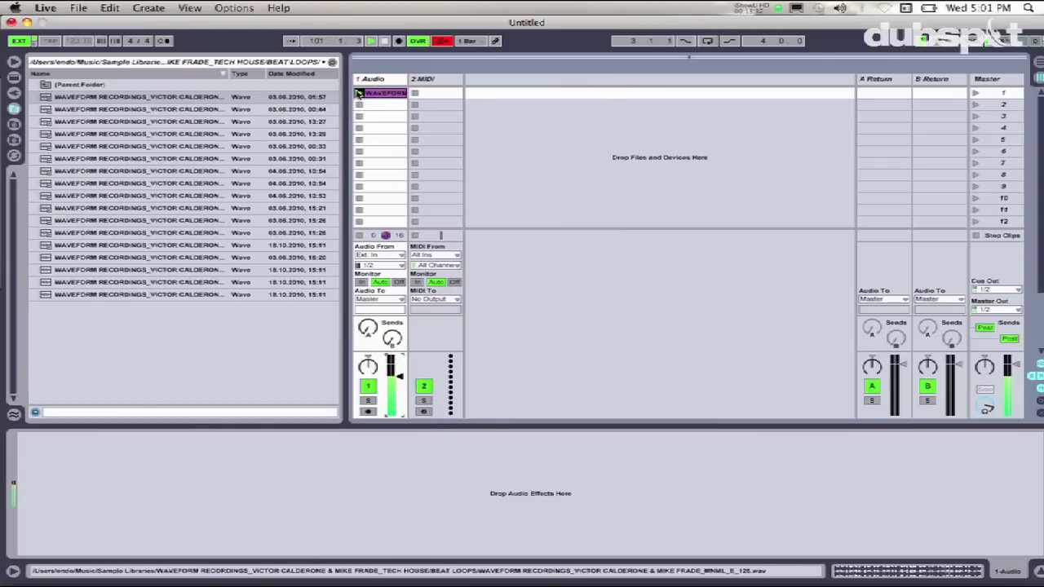
Add a second audio track, load and launch the second listed beat loop on it, and lower its volume to about -5.2 dB
{"action": "left_click", "coordinate": [373, 81]}
{"action": "key", "text": "super+t"}
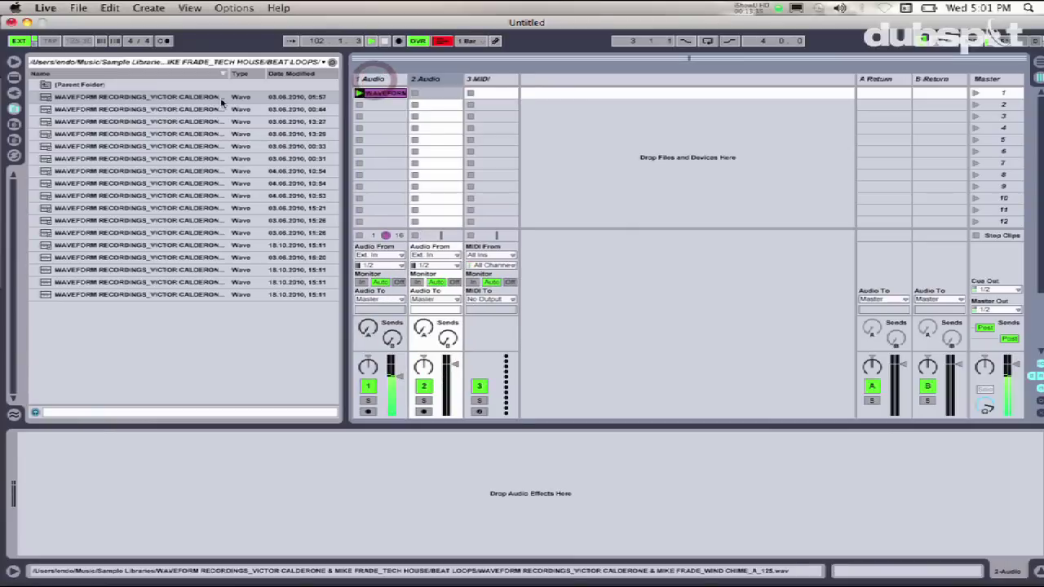
{"action": "left_click_drag", "start_coordinate": [202, 114], "coordinate": [432, 96]}
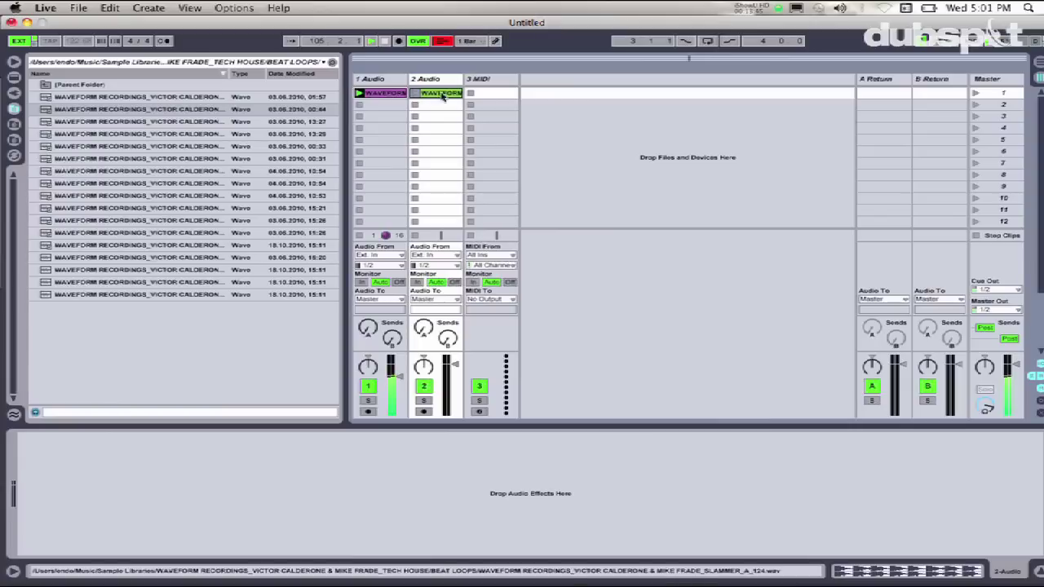
{"action": "left_click", "coordinate": [438, 219]}
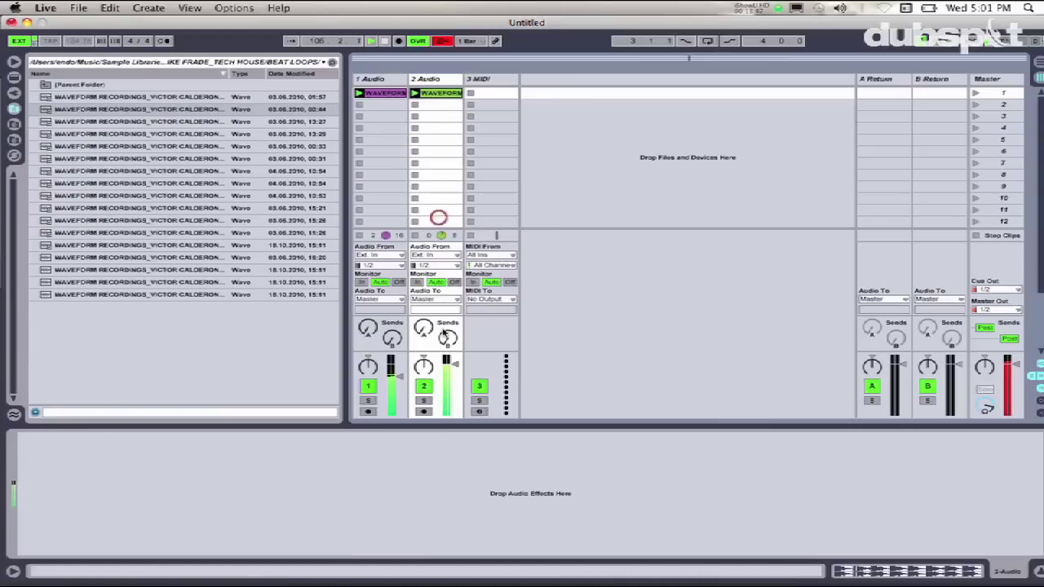
{"action": "left_click", "coordinate": [453, 365]}
{"action": "left_click_drag", "start_coordinate": [451, 368], "coordinate": [453, 367]}
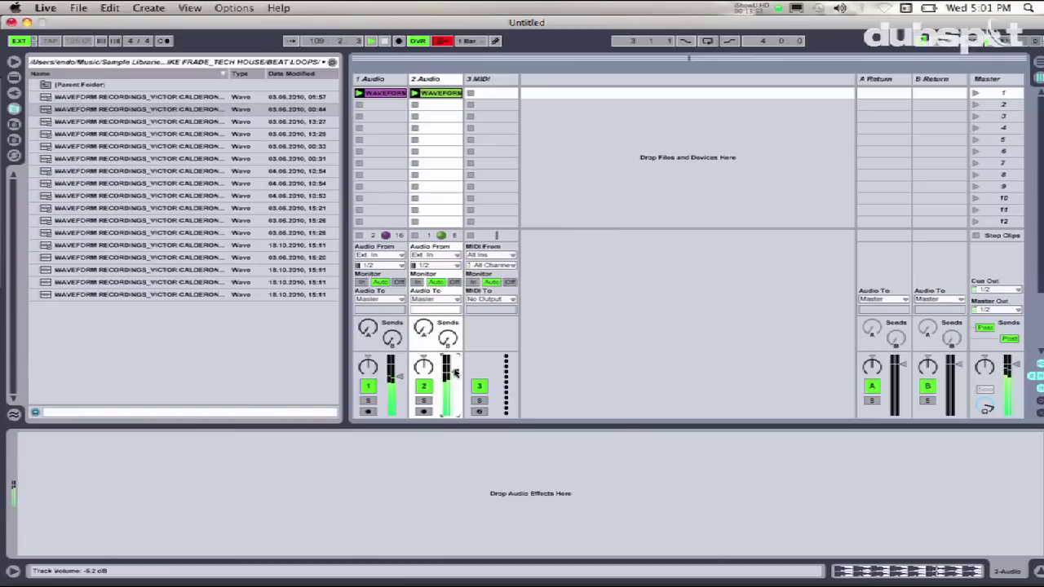
Add a third audio track, then load the CITY_C beat loop into its first slot and launch it
{"action": "left_click", "coordinate": [101, 172]}
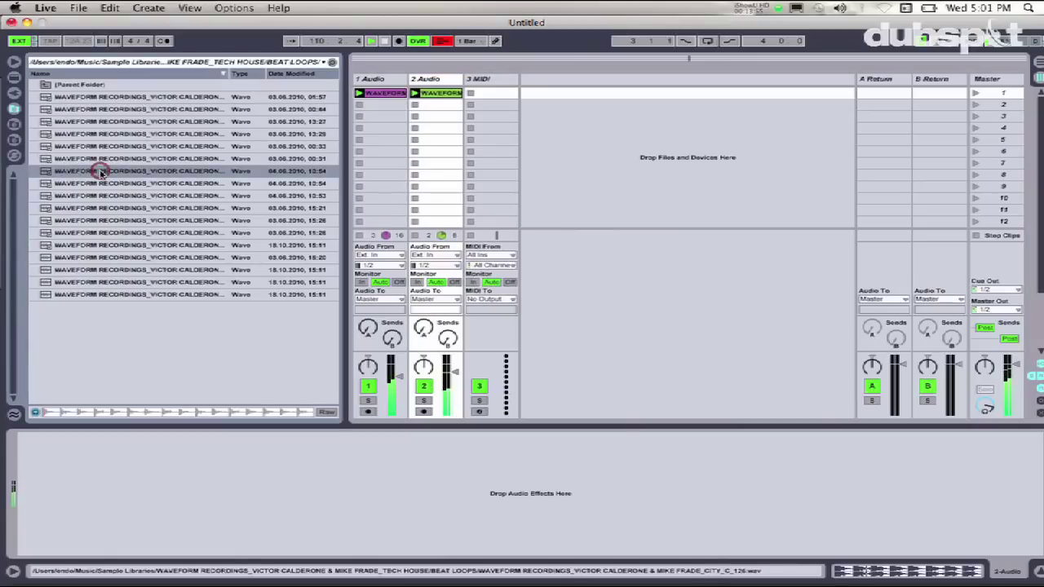
{"action": "key", "text": "super+t"}
{"action": "left_click_drag", "start_coordinate": [101, 172], "coordinate": [489, 95]}
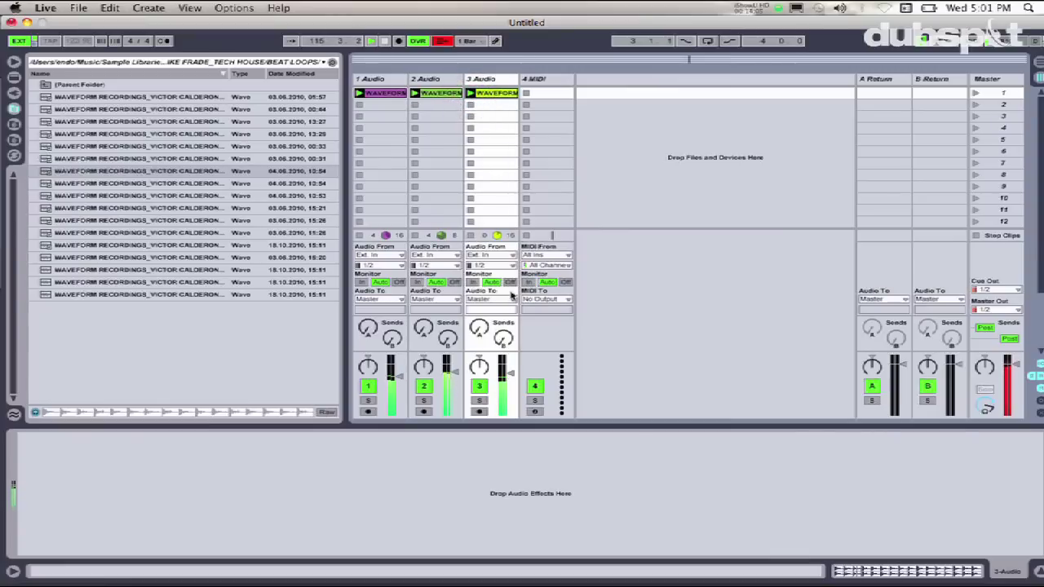
Check the playing deck in Traktor, return to Ableton Live and lower the master volume to -inf dB
{"action": "key", "text": "super+Tab"}
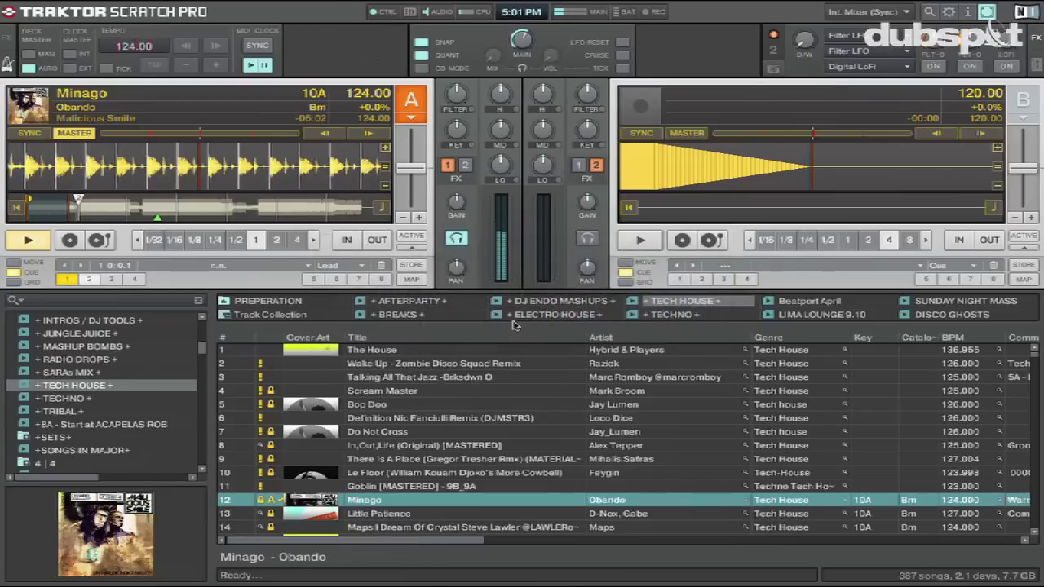
{"action": "key", "text": "super+Tab"}
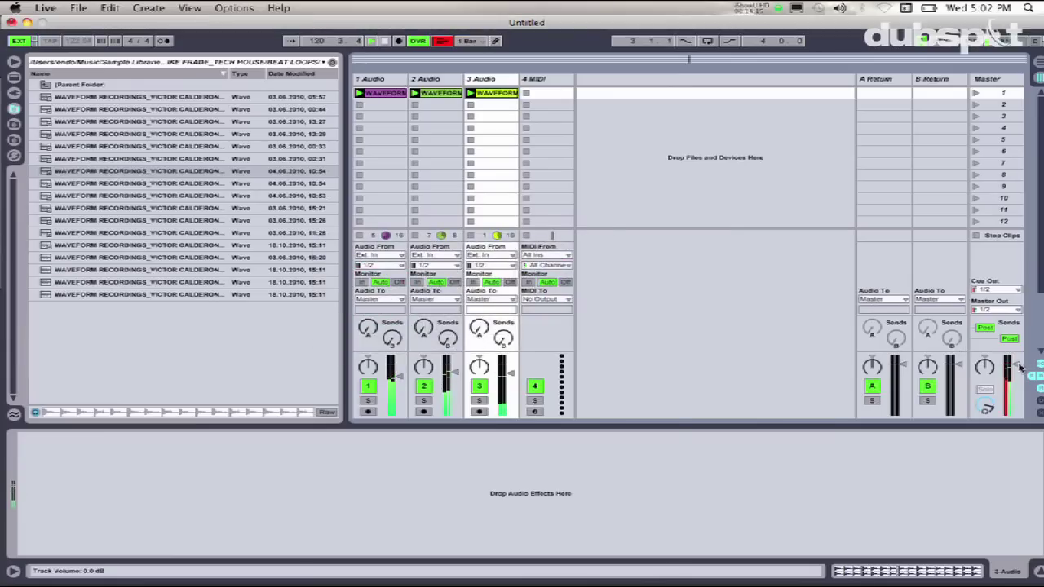
{"action": "mouse_move", "coordinate": [1014, 369]}
{"action": "left_mouse_down"}
{"action": "mouse_move", "coordinate": [1013, 382]}
{"action": "mouse_move", "coordinate": [1011, 371]}
{"action": "left_mouse_up"}
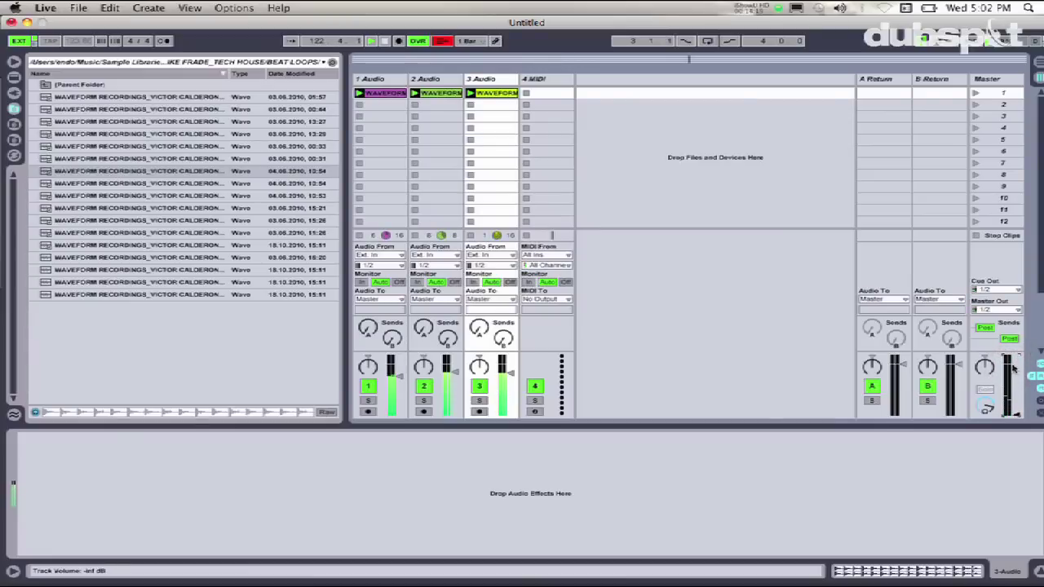
Switch to Traktor Scratch Pro and stop playback on deck A
{"action": "key", "text": "super+Tab"}
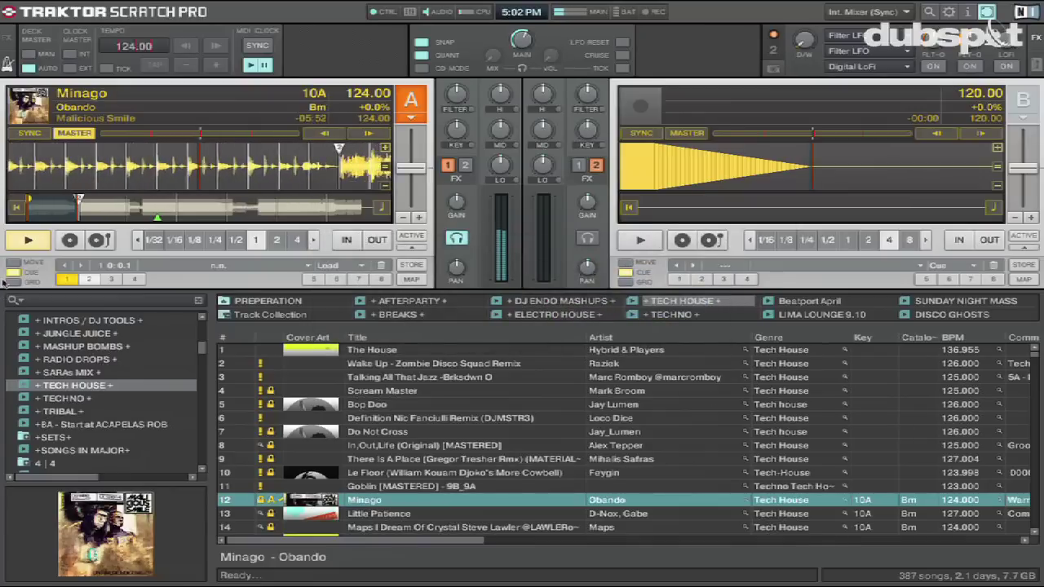
{"action": "left_click", "coordinate": [27, 241]}
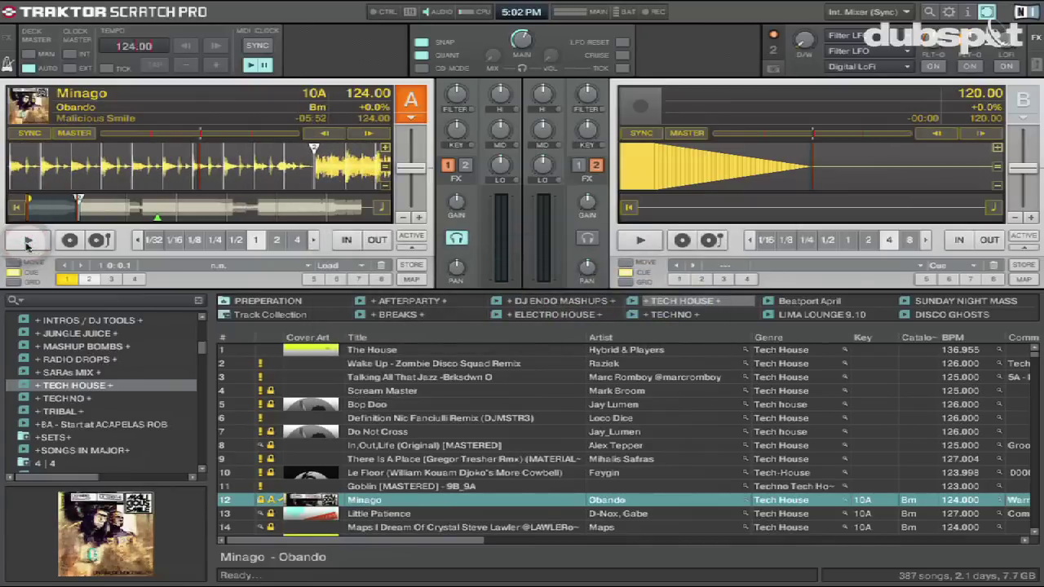